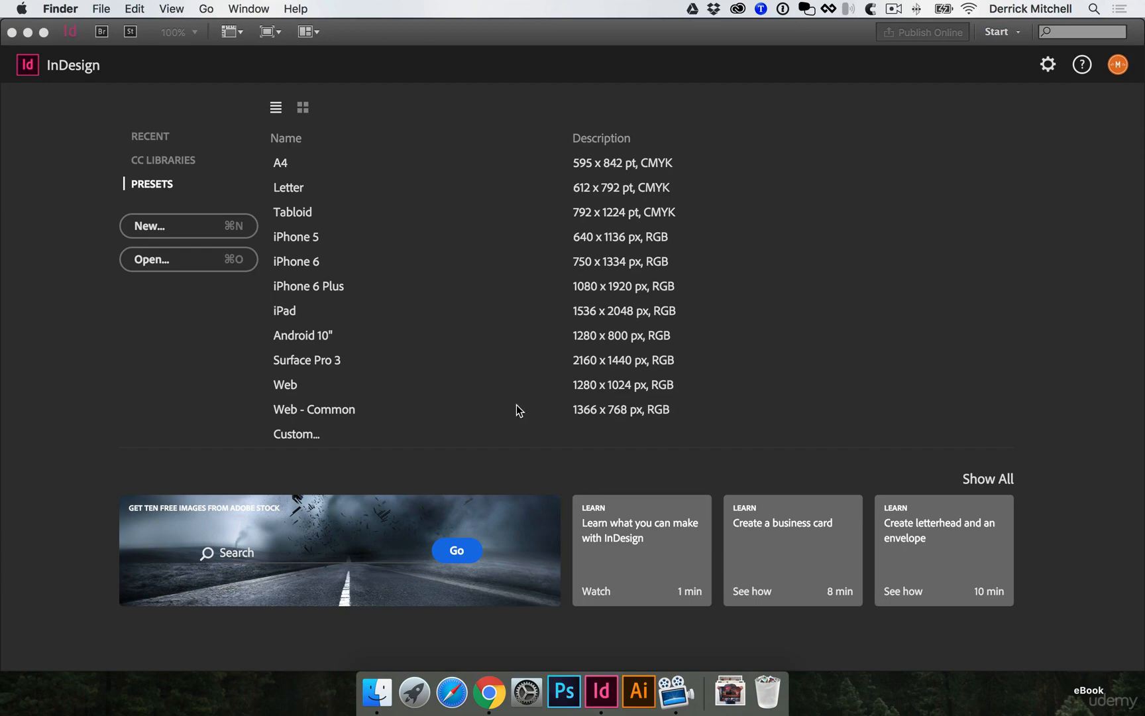
# Start a new document with Digital Publishing intent, iPad page size and portrait orientation
pyautogui.click(209, 299)
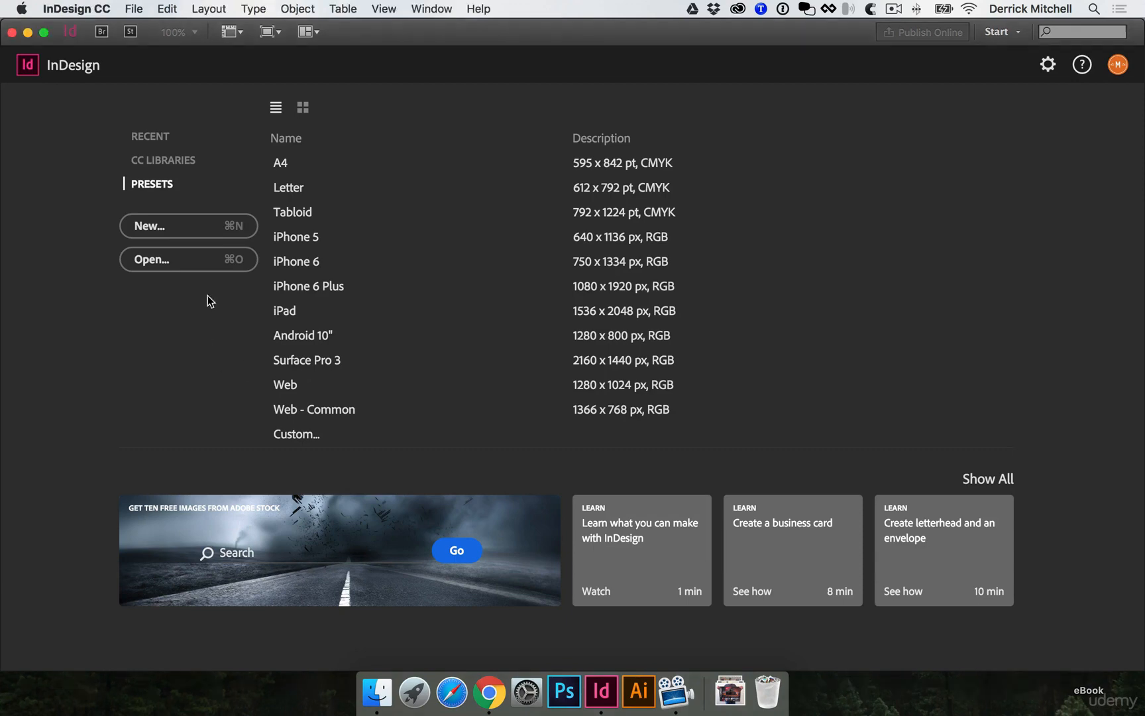
pyautogui.click(159, 226)
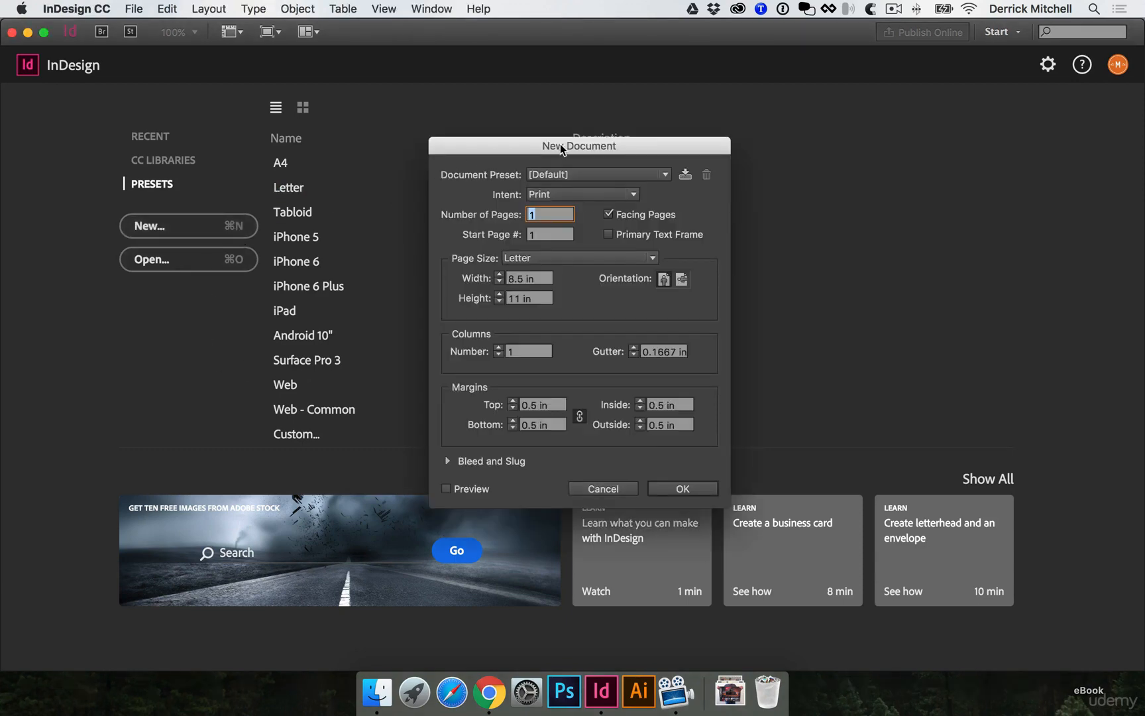
pyautogui.moveTo(560, 144); pyautogui.dragTo(474, 134)
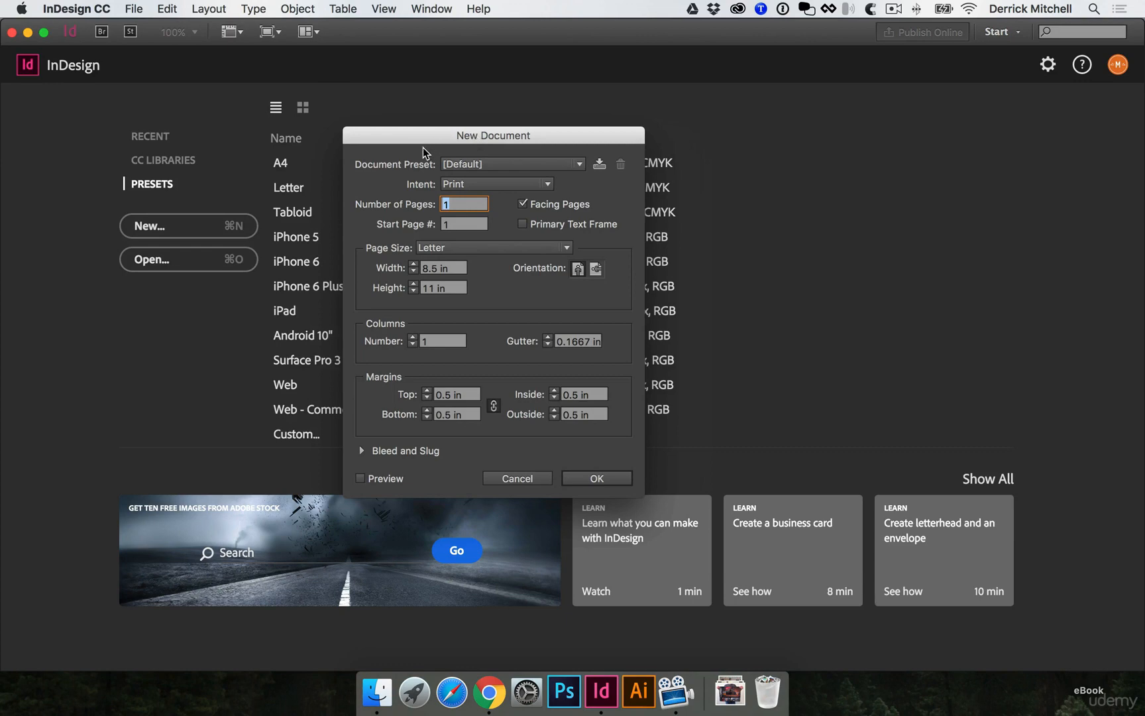
pyautogui.click(546, 186)
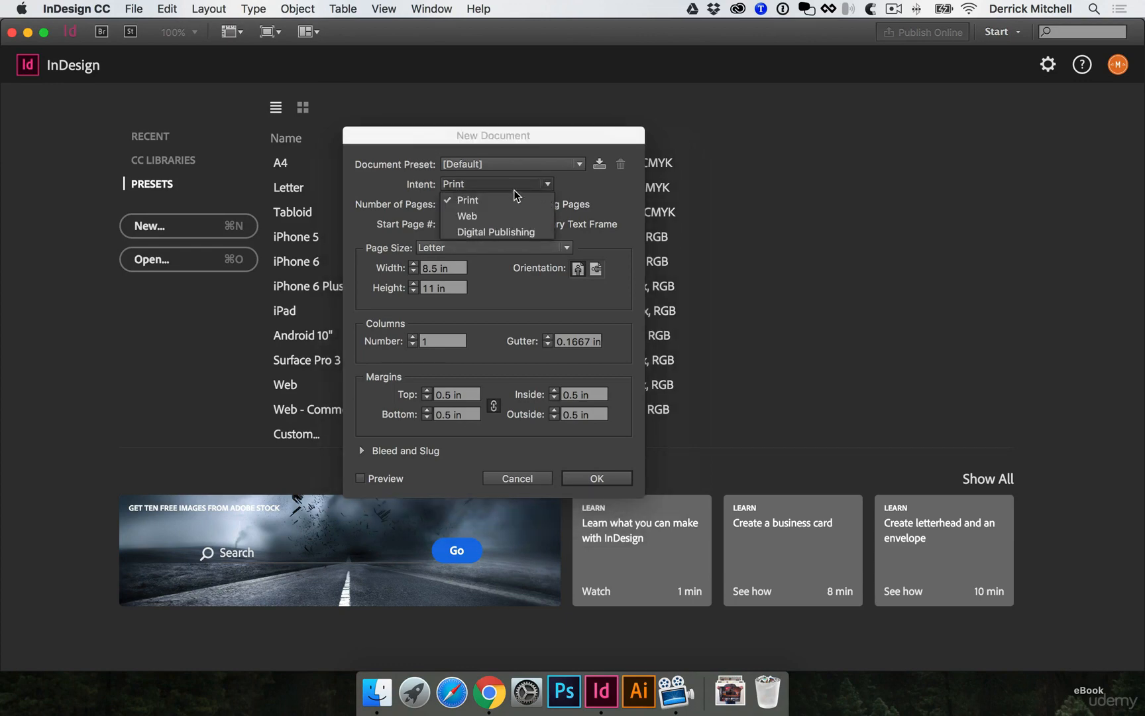
pyautogui.click(521, 233)
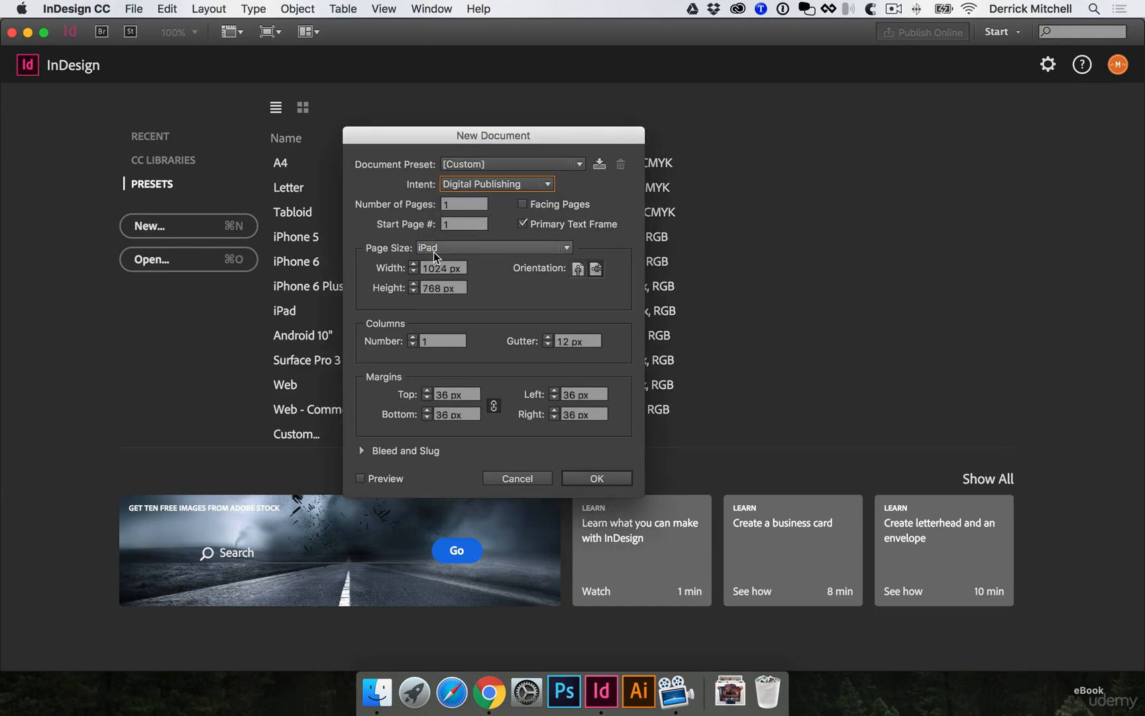
pyautogui.click(566, 249)
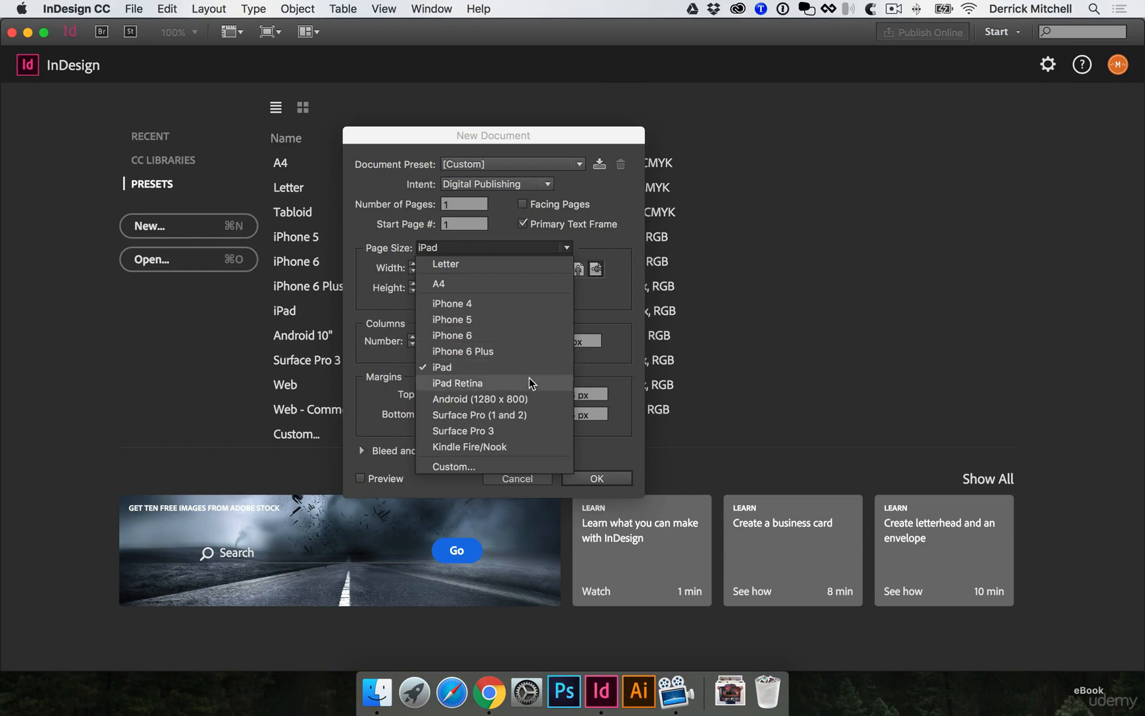
pyautogui.click(612, 290)
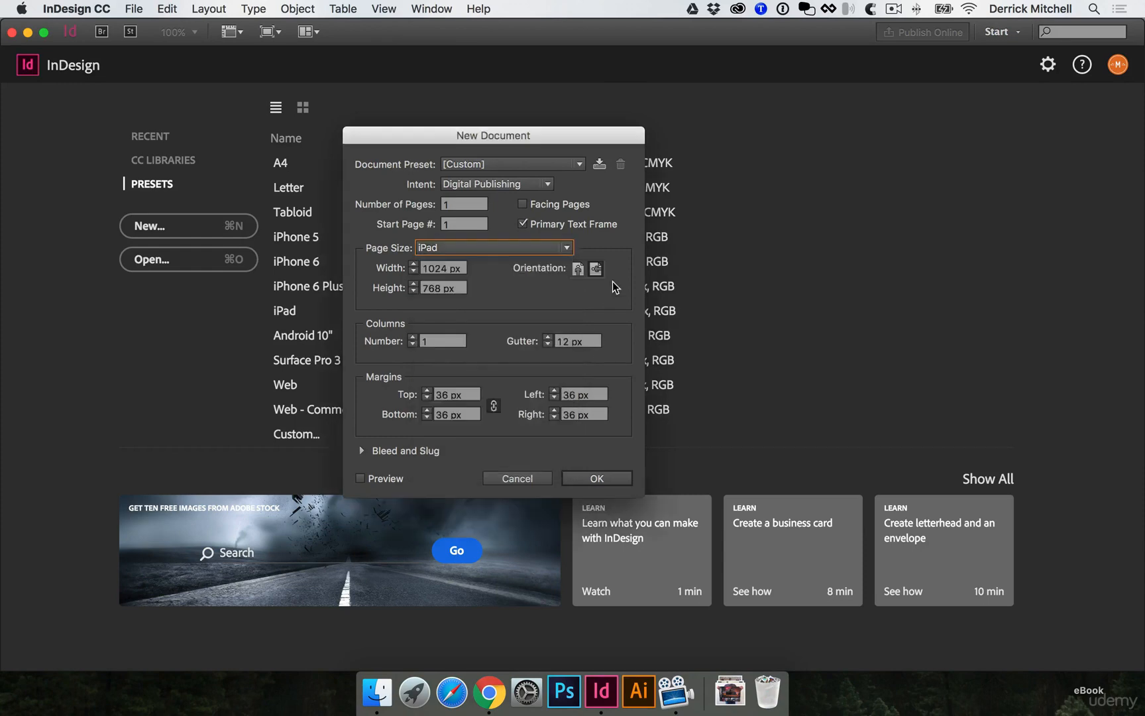
pyautogui.click(578, 269)
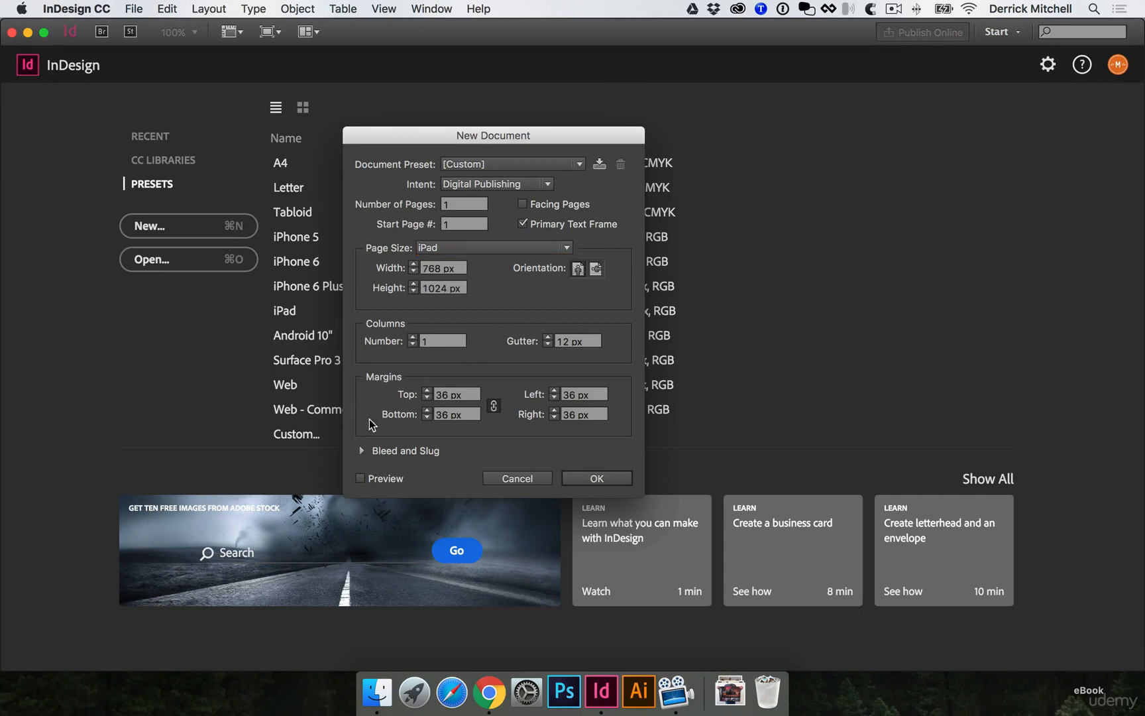
# Unlink the margins, set top to 150 px and bottom, left and right to 75 px, and create the document
pyautogui.click(493, 406)
pyautogui.moveTo(468, 396); pyautogui.dragTo(412, 396)
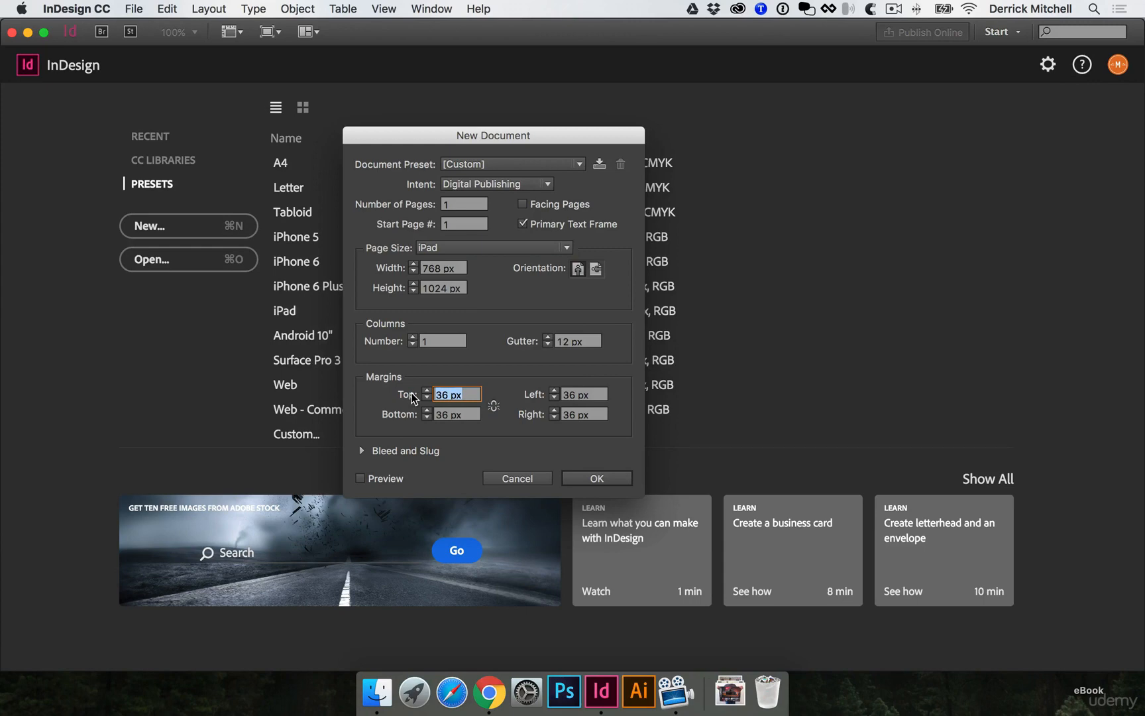
pyautogui.write('150')
pyautogui.press('Tab')
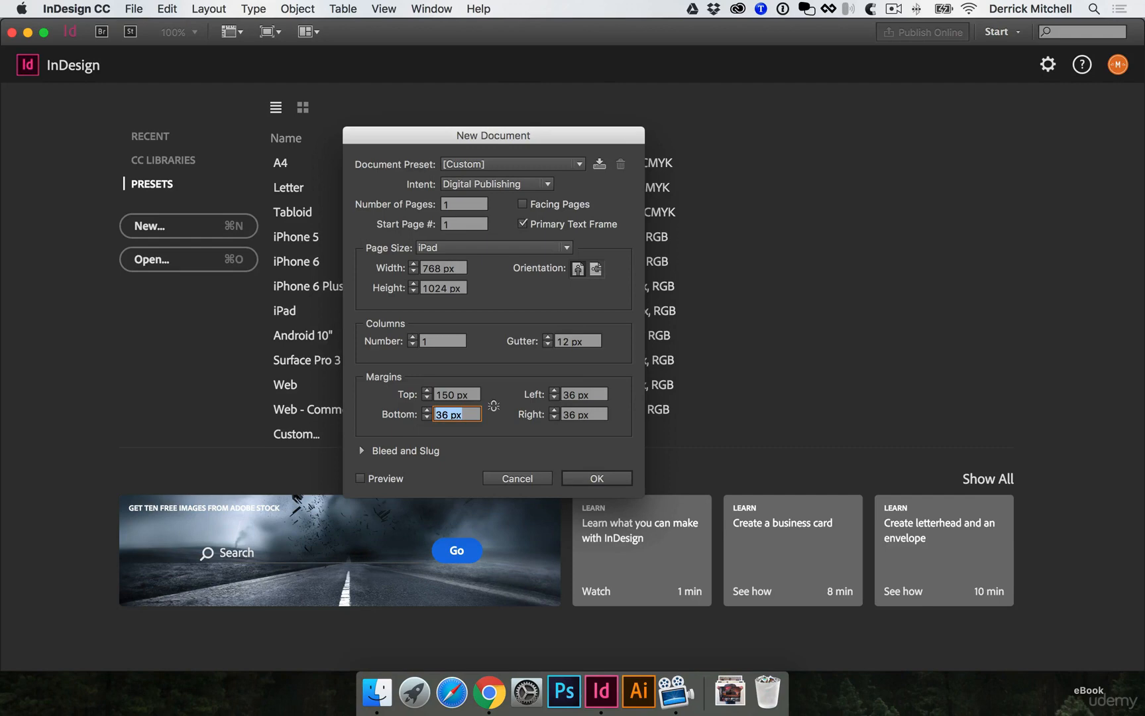
pyautogui.write('75px')
pyautogui.press('super+a')
pyautogui.press('Tab')
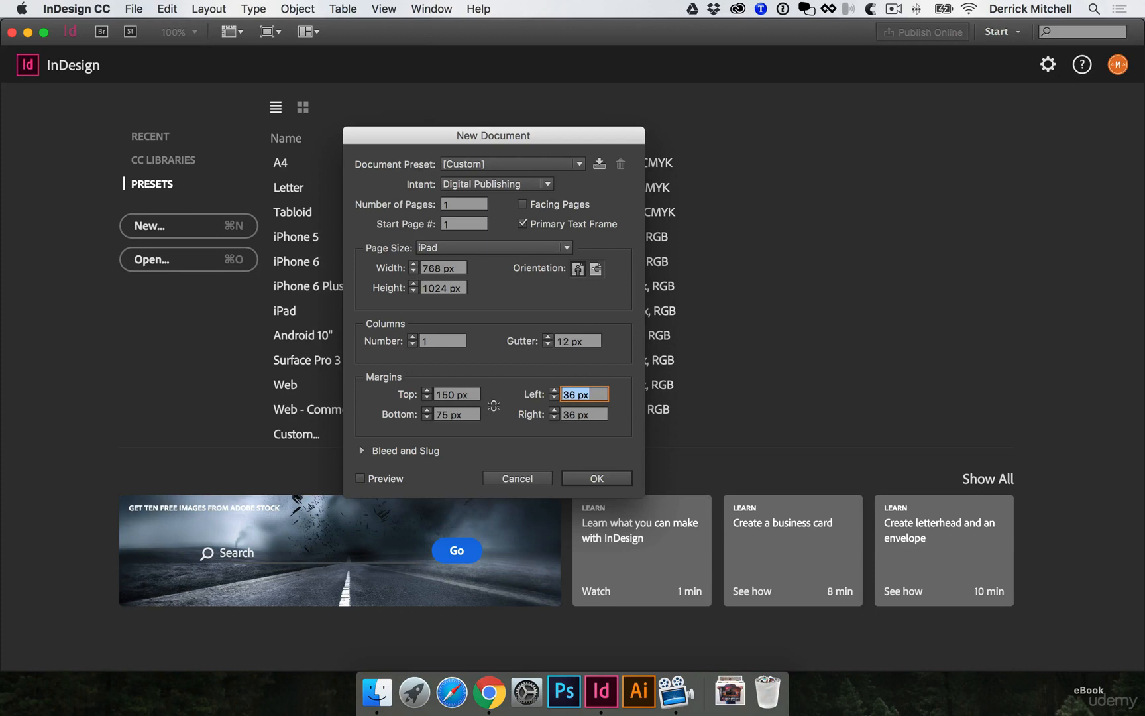
pyautogui.write('75')
pyautogui.press('Tab')
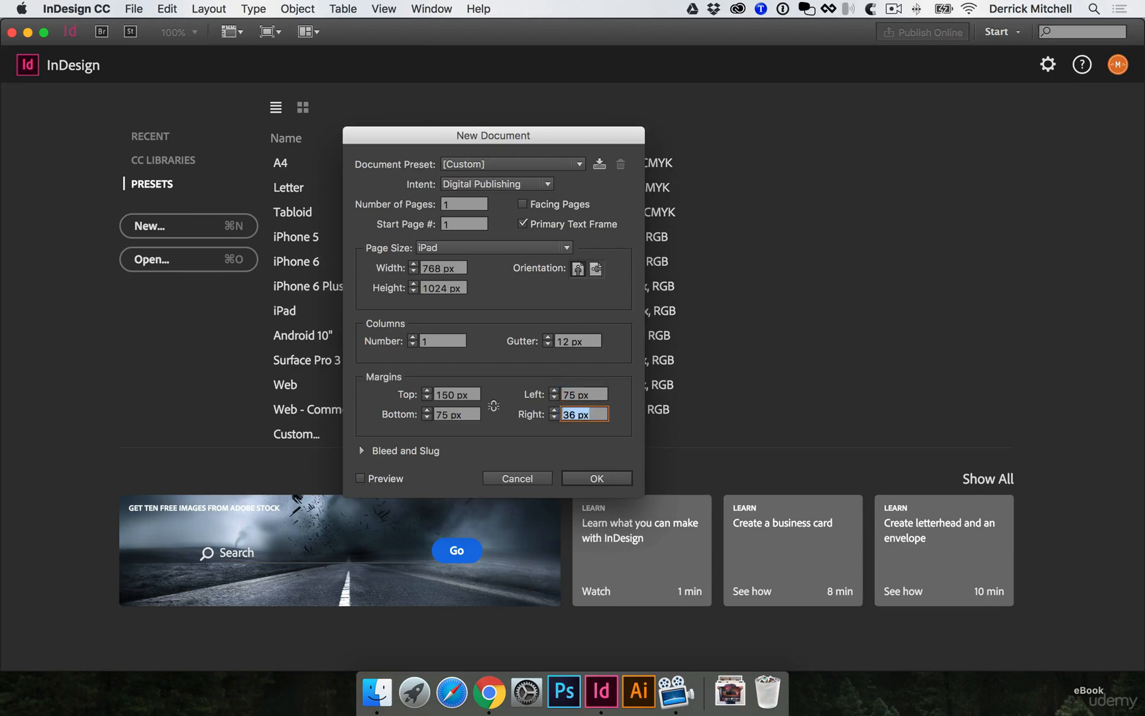
pyautogui.write('75px')
pyautogui.click(602, 477)
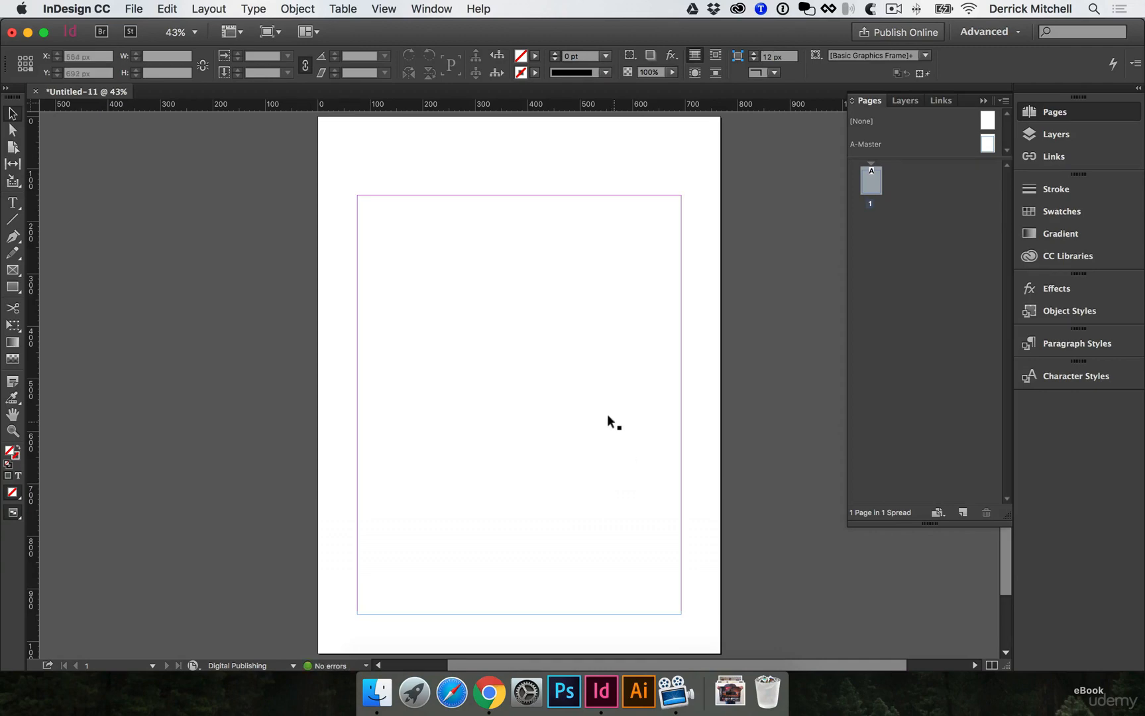
# Save the document as eBook.indd in the IND folder inside eBook > DESIGN FILES on the Desktop
pyautogui.click(136, 10)
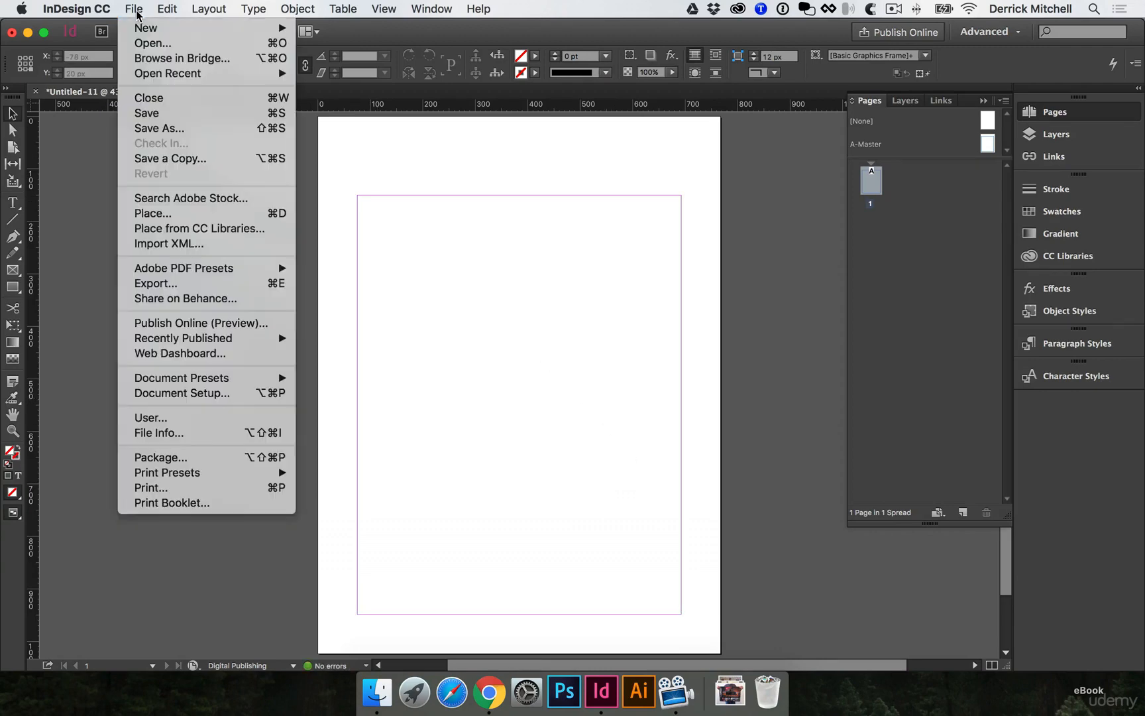
pyautogui.click(179, 114)
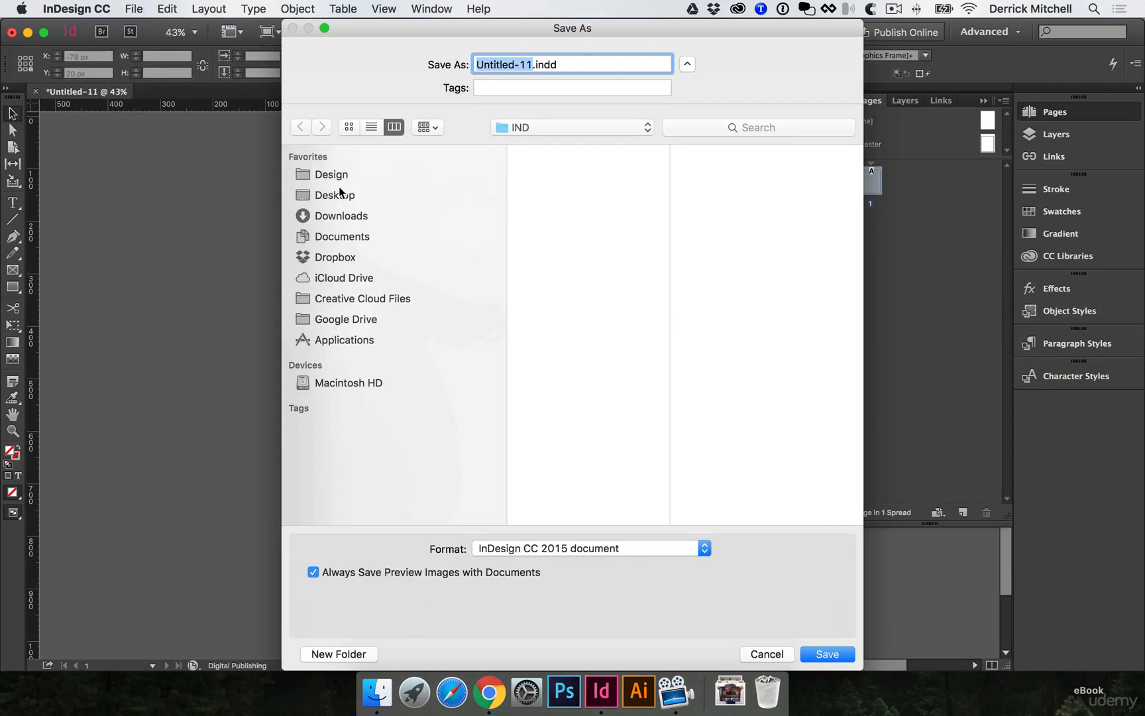
pyautogui.click(342, 198)
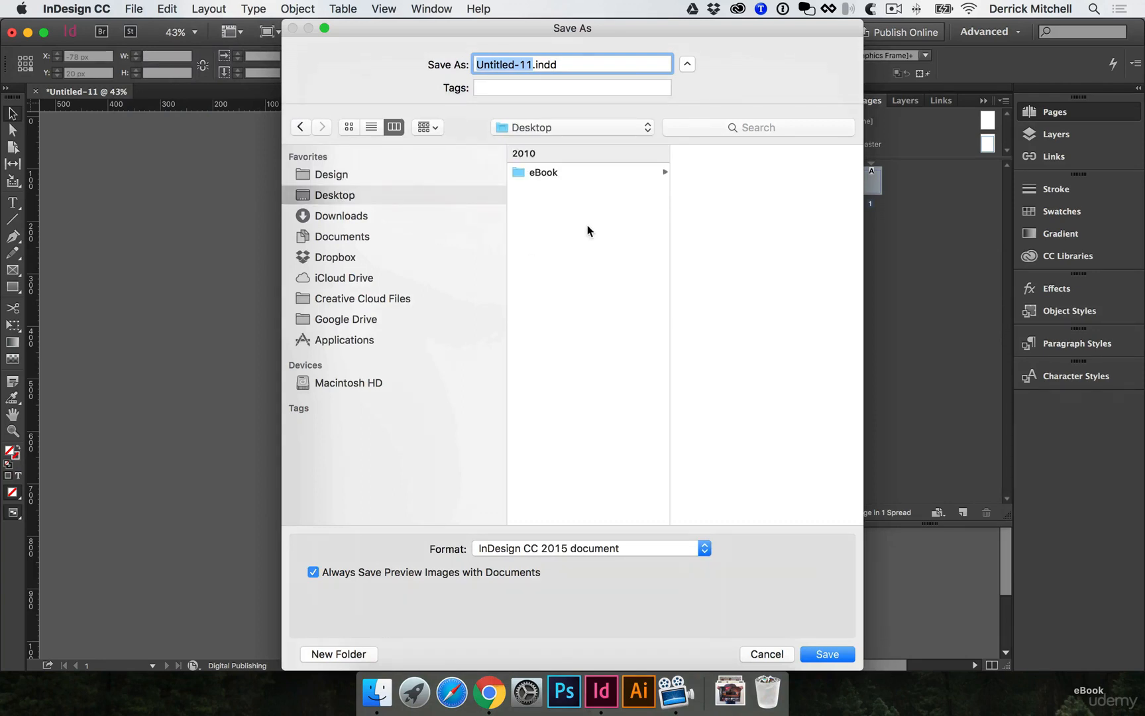
pyautogui.click(603, 173)
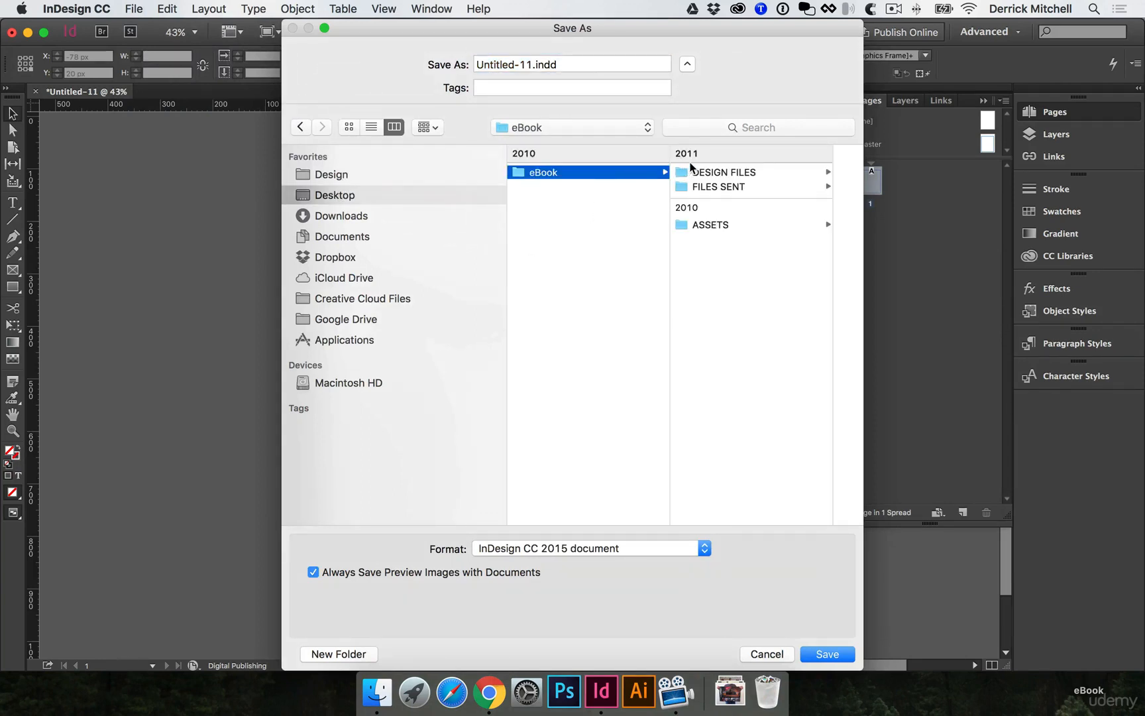
pyautogui.click(691, 172)
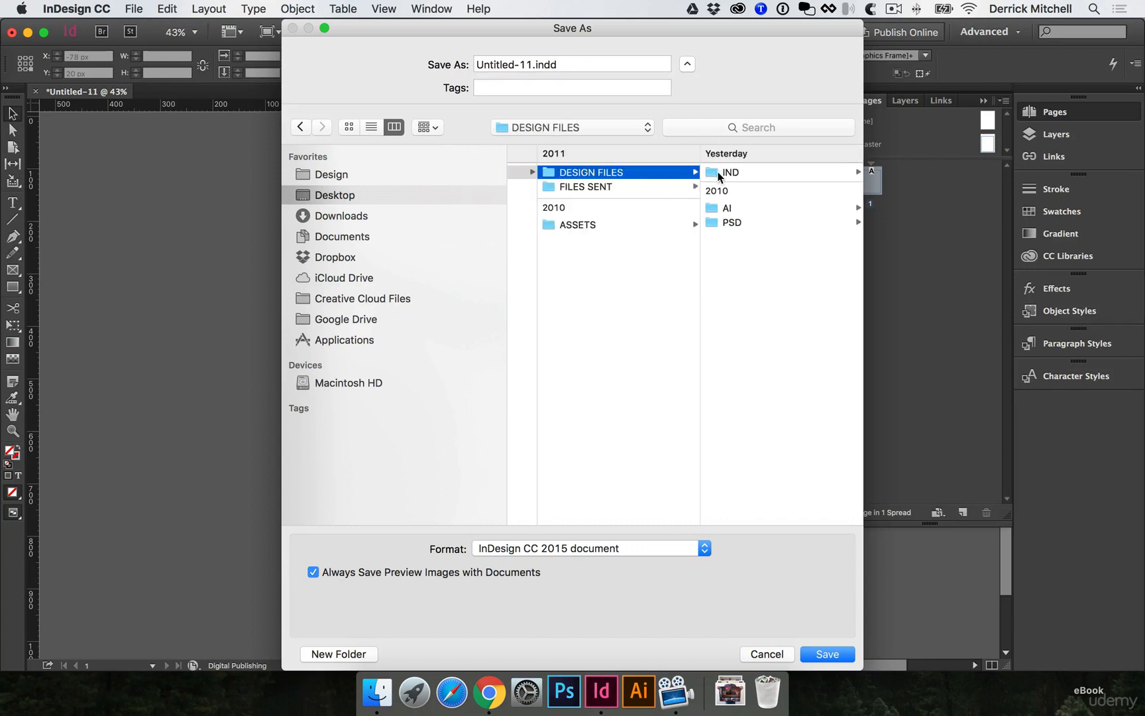
pyautogui.click(720, 174)
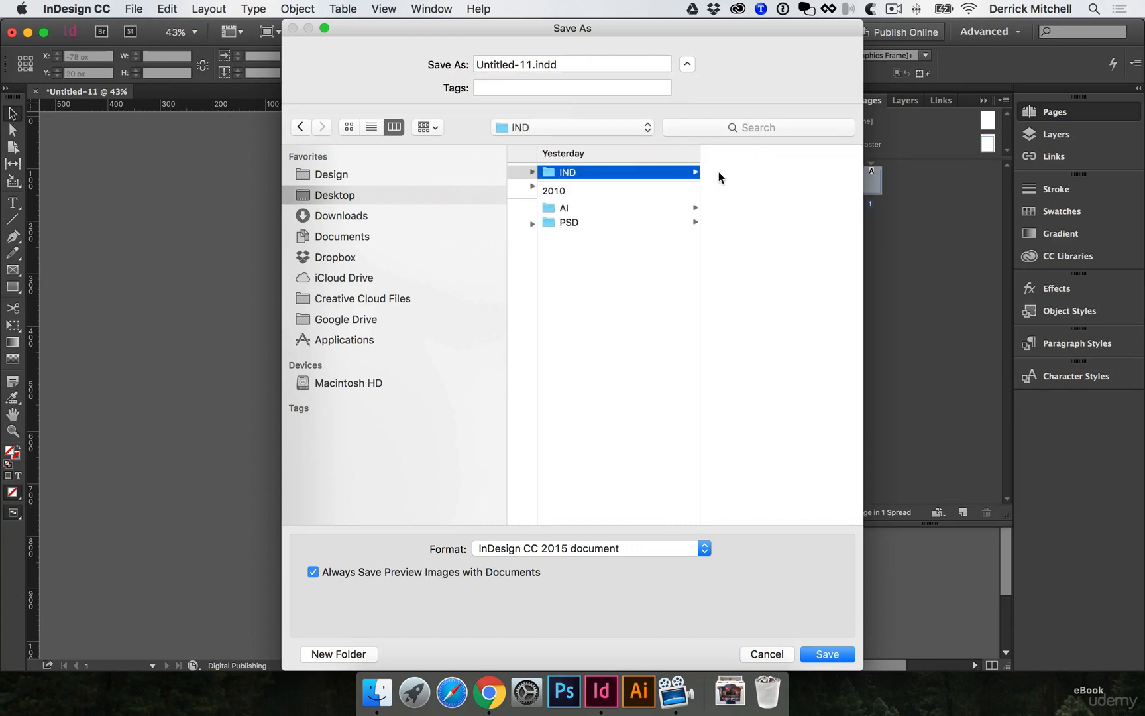
pyautogui.click(528, 64)
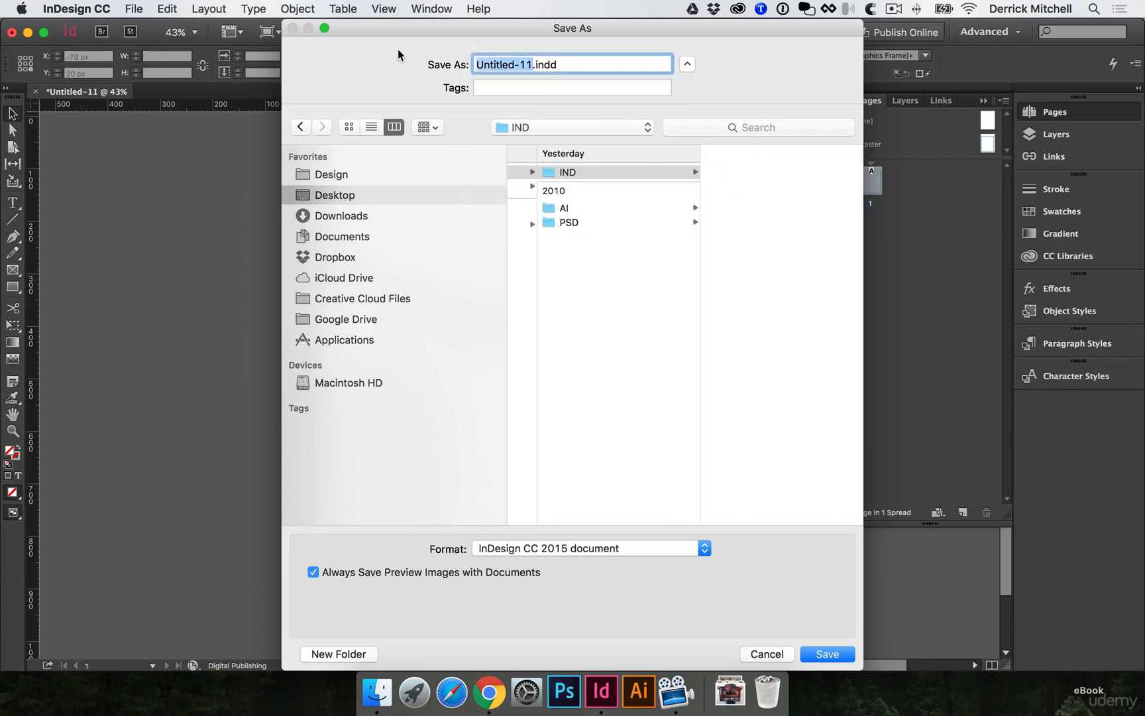
pyautogui.write('eBook')
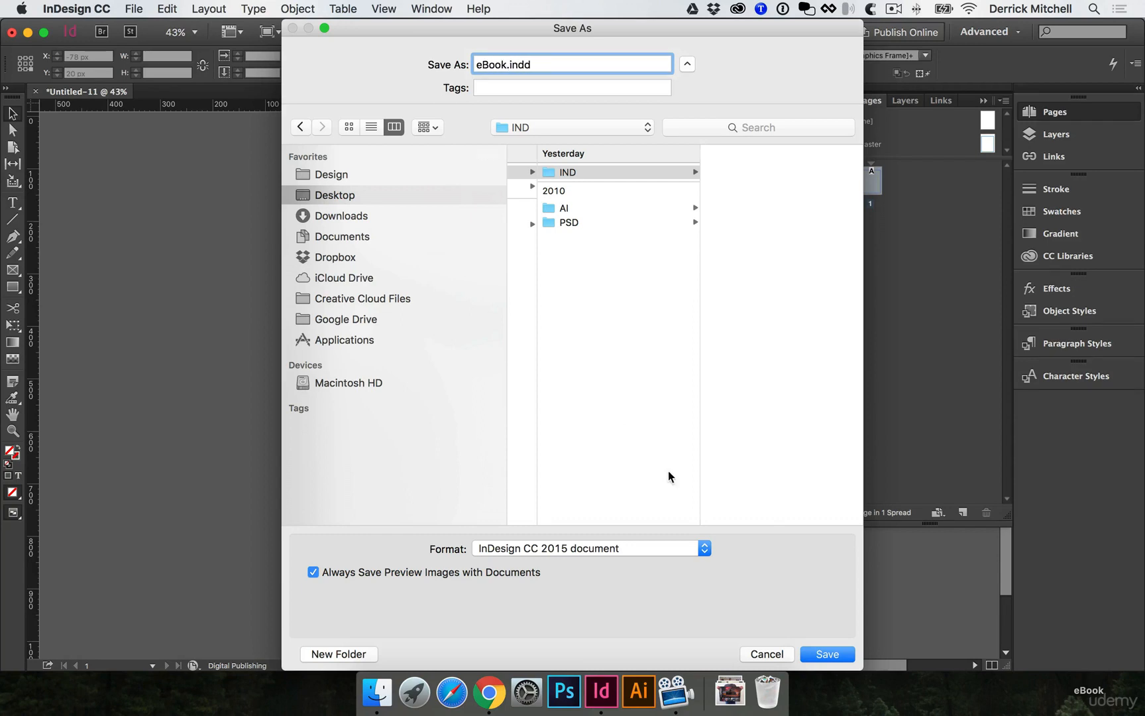
pyautogui.click(828, 655)
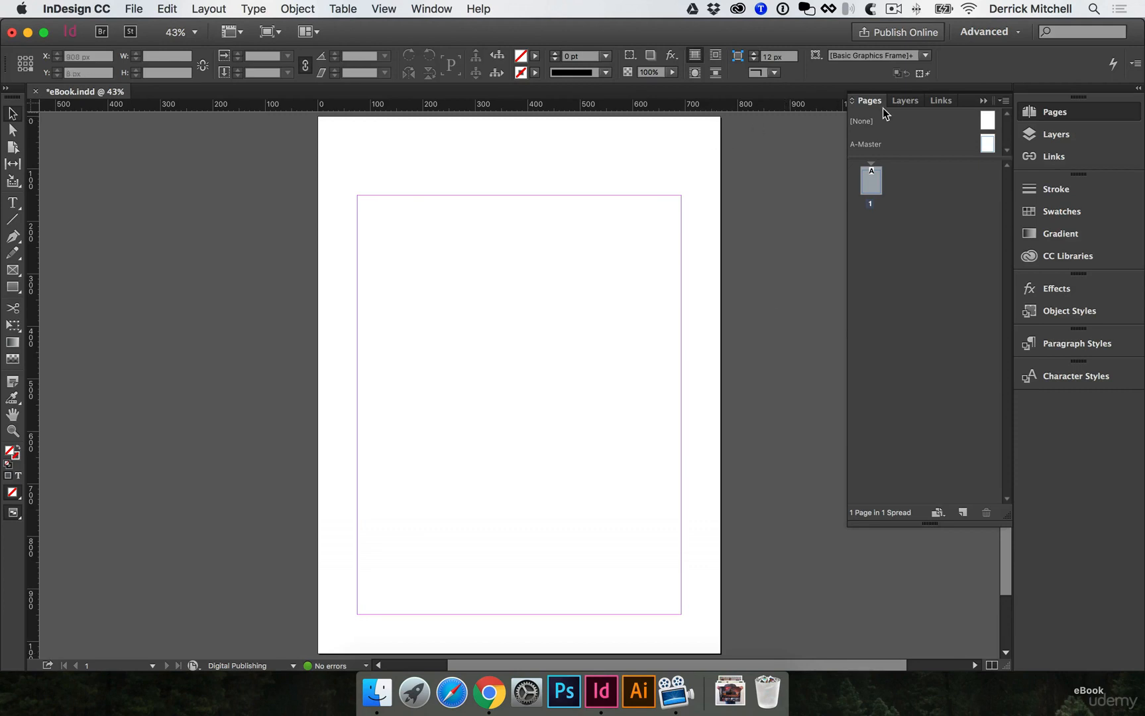
# Reset the Advanced workspace and show the document's pages overview
pyautogui.click(998, 37)
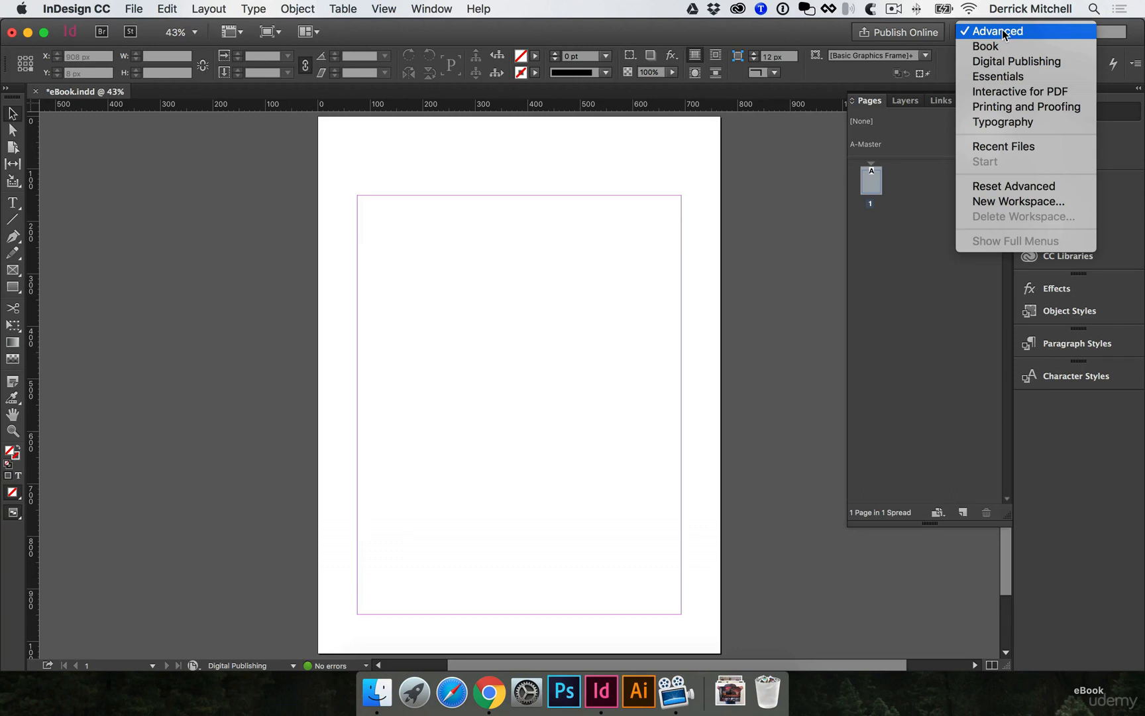
pyautogui.click(1005, 189)
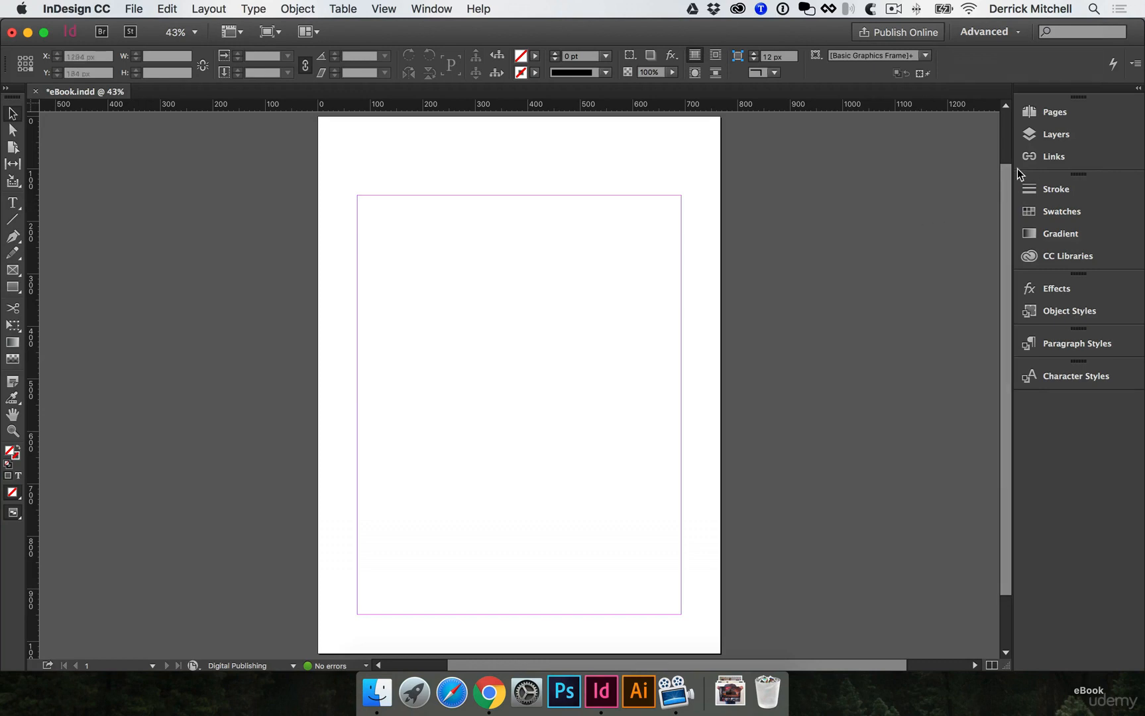
pyautogui.click(1055, 116)
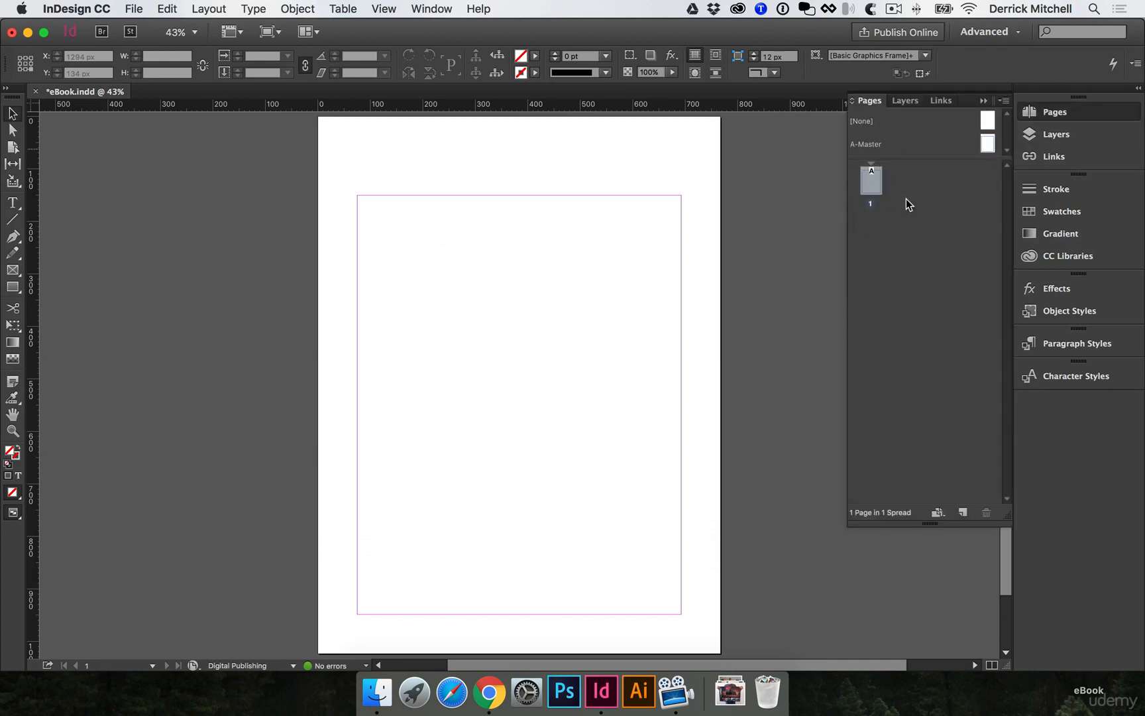
# Open the A-Master page for editing
pyautogui.click(988, 144)
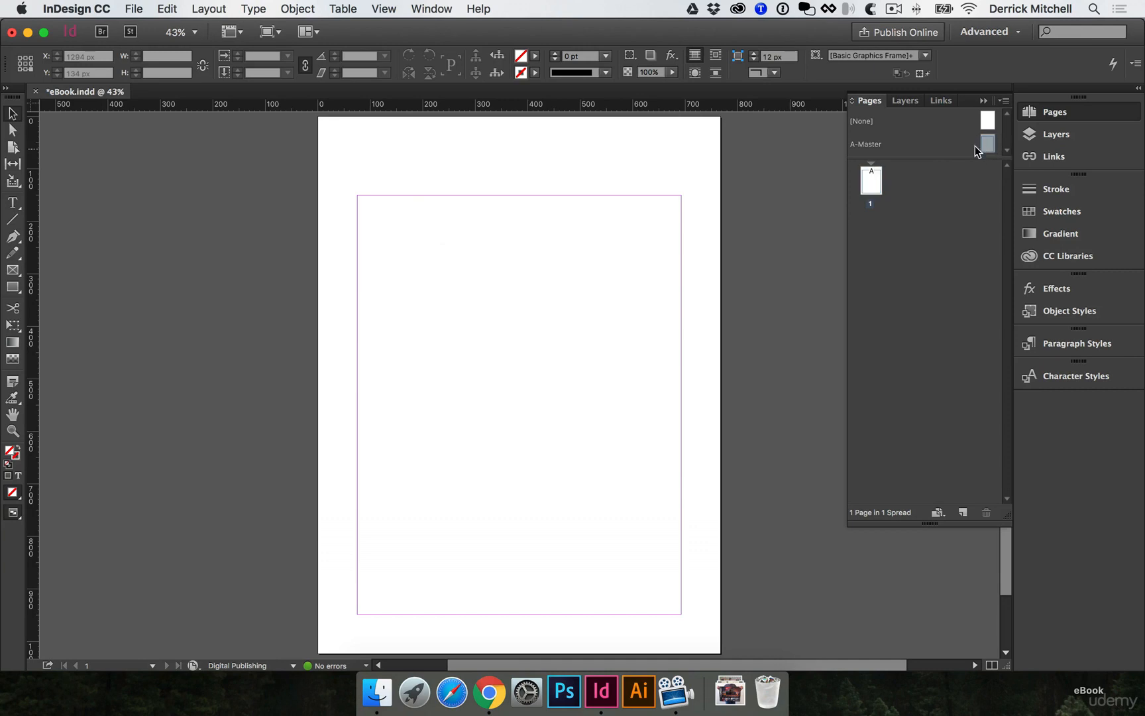
pyautogui.moveTo(988, 144); pyautogui.dragTo(870, 169)
pyautogui.doubleClick(989, 143)
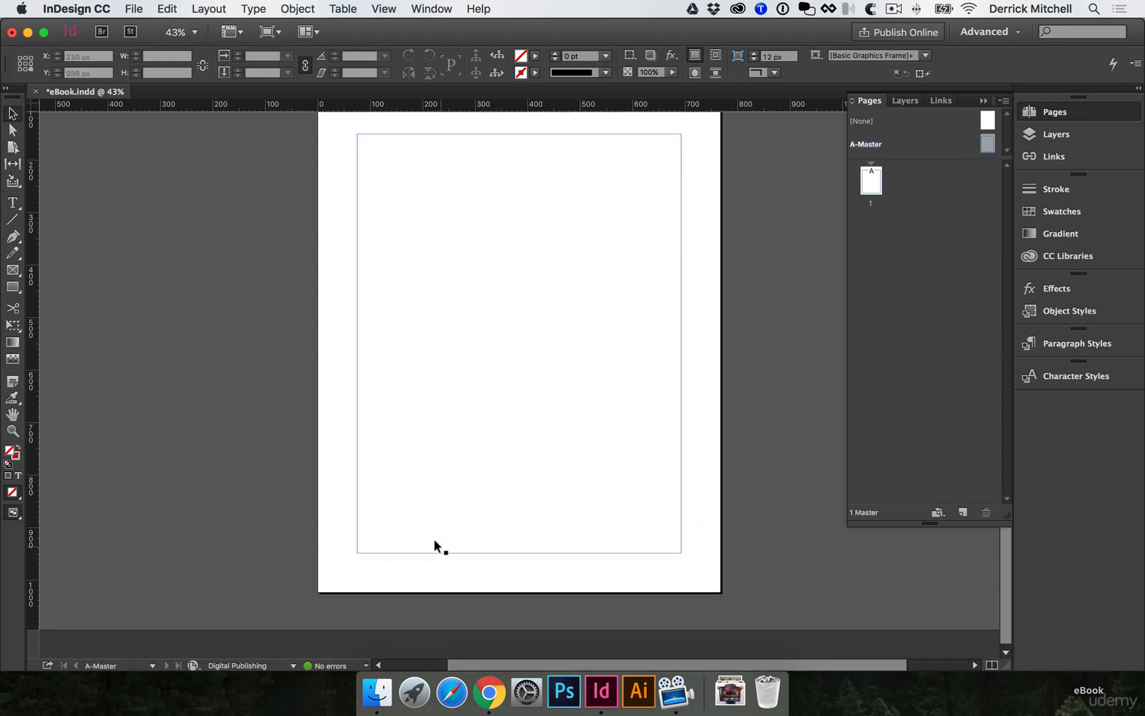
# Add a text frame about 267 by 46 px below the master's bottom-left margin corner reading "Copyright 2016. All rights reserved."
pyautogui.press('t')
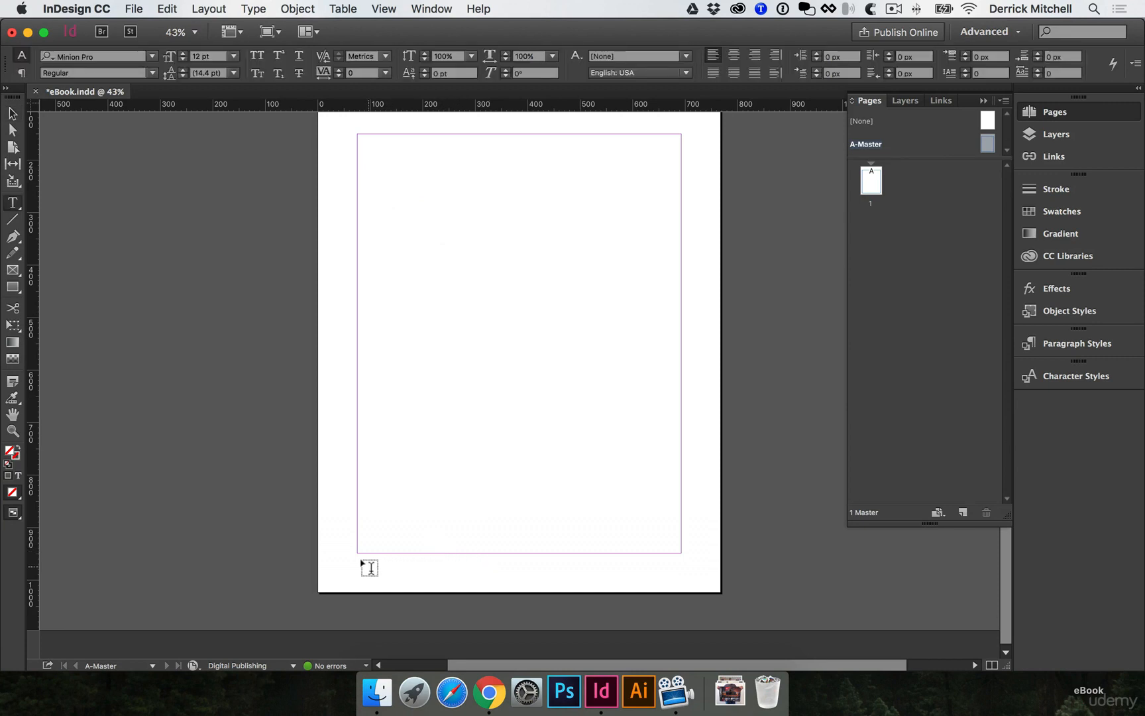
pyautogui.moveTo(358, 562); pyautogui.dragTo(497, 585)
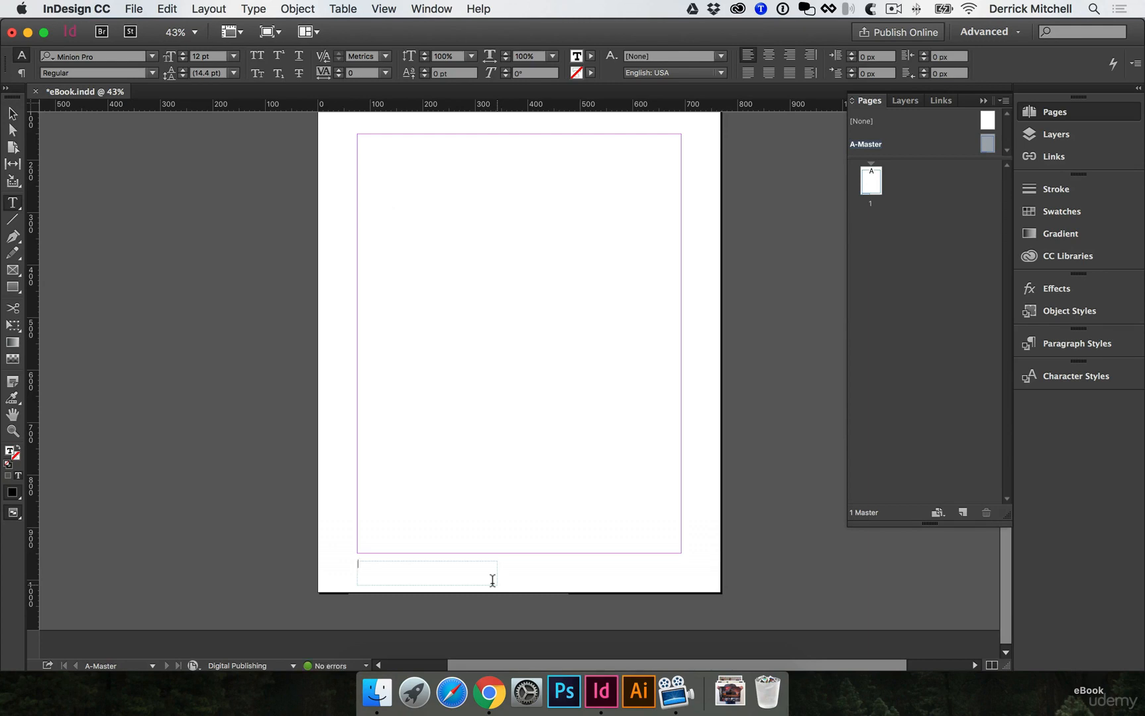
pyautogui.write('copyright')
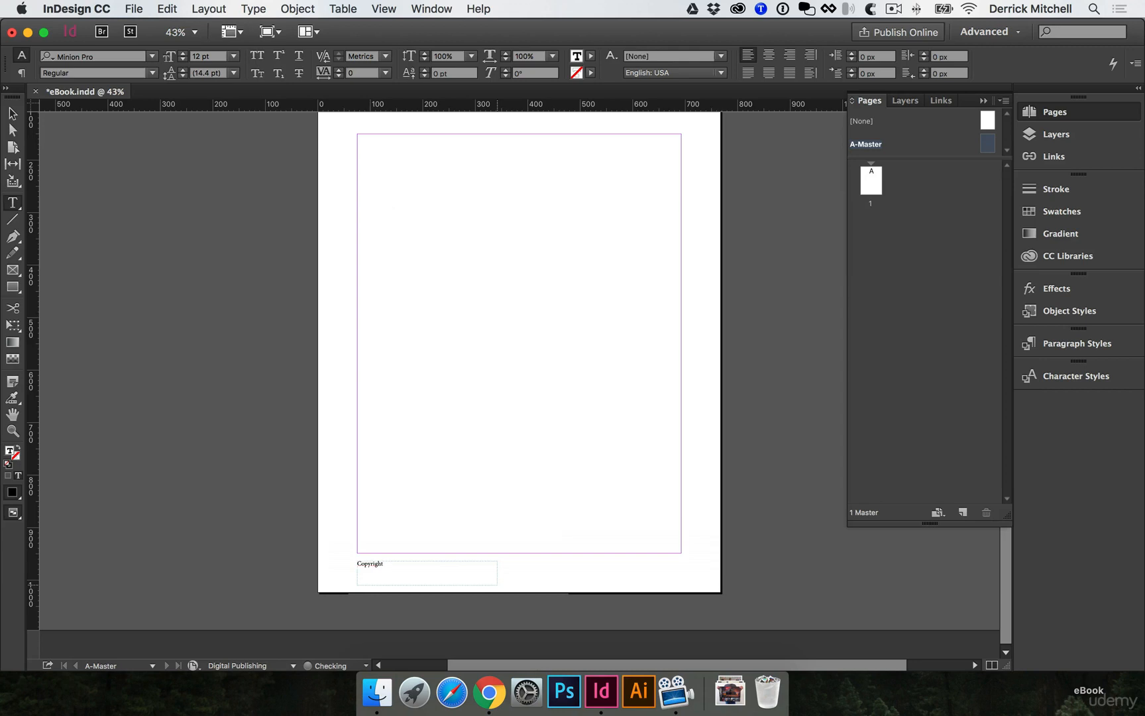
pyautogui.write(' 2016. All rights reserved.')
pyautogui.press('Escape')
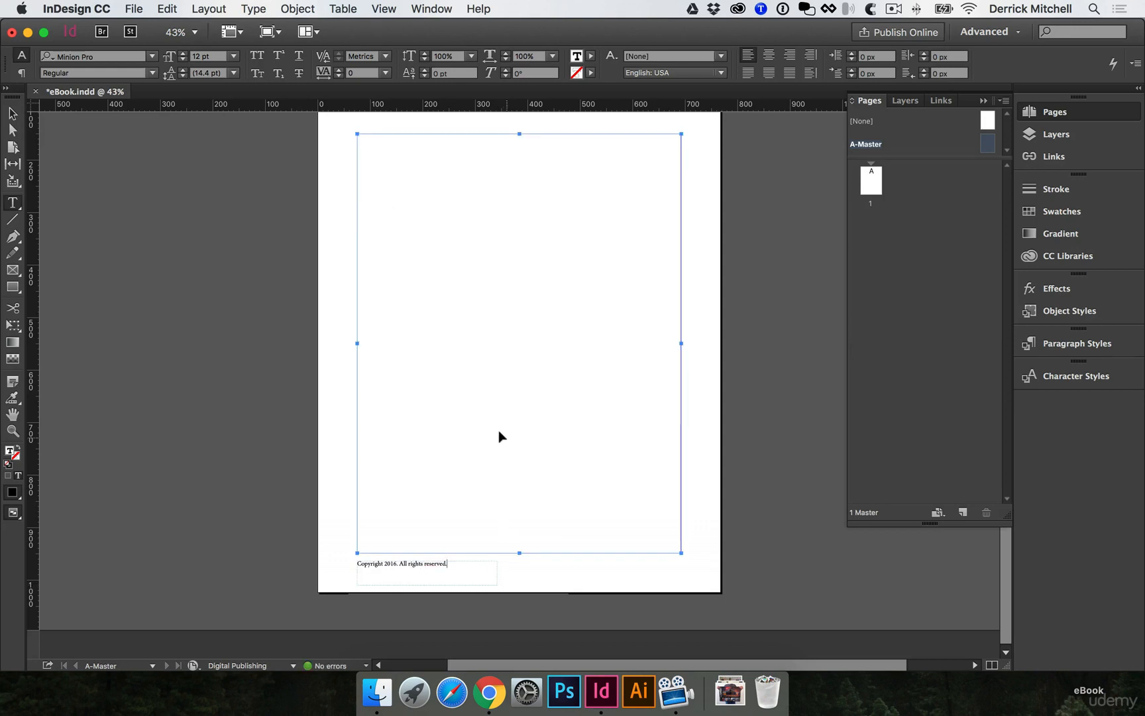
# Duplicate the copyright text frame horizontally so the copy's right edge aligns with the master page's right margin
pyautogui.click(488, 549)
pyautogui.click(509, 578)
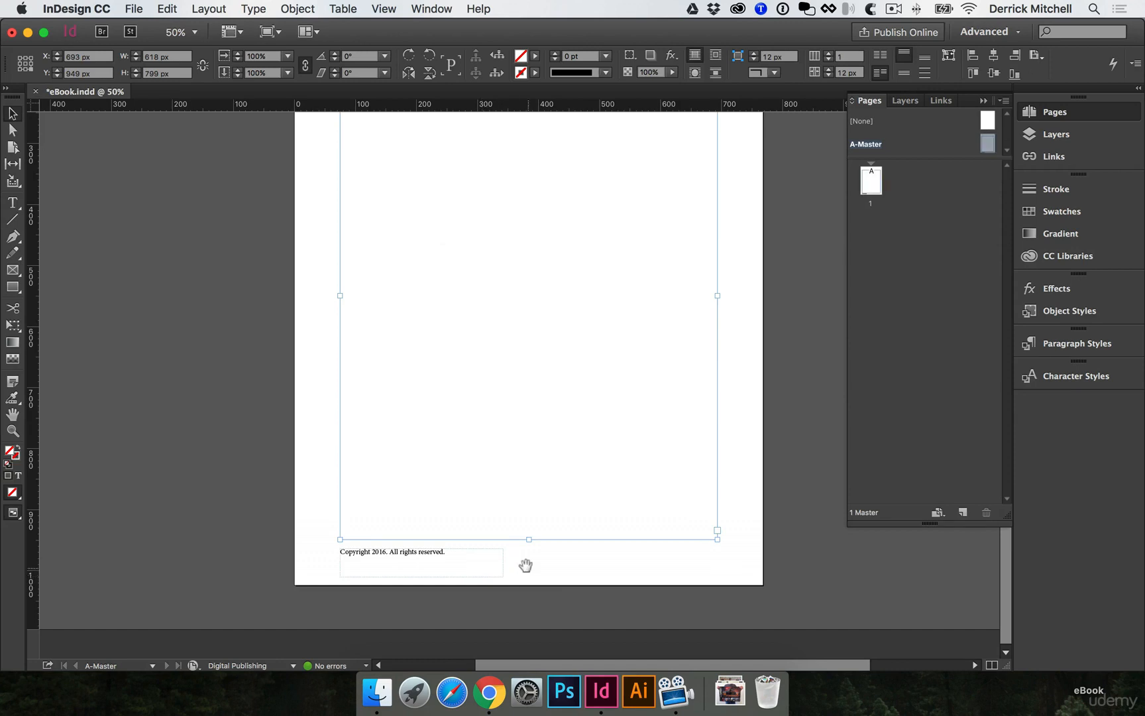
pyautogui.click(520, 563)
pyautogui.hscroll(3, 464, 543)
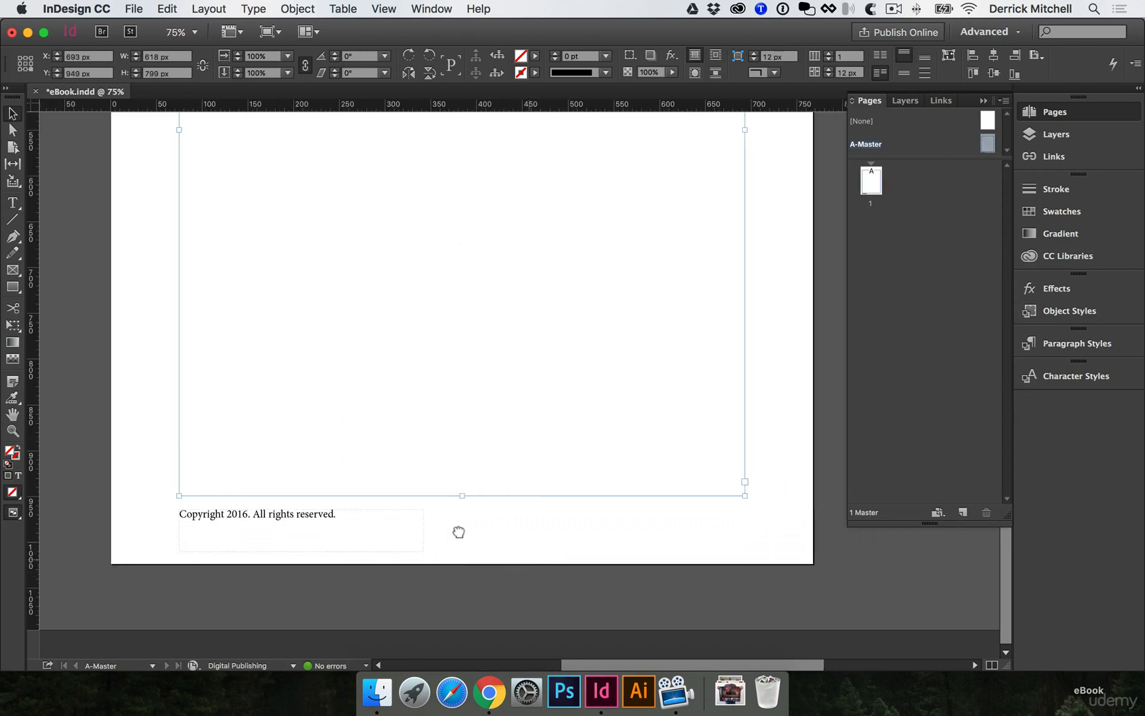
pyautogui.click(309, 512)
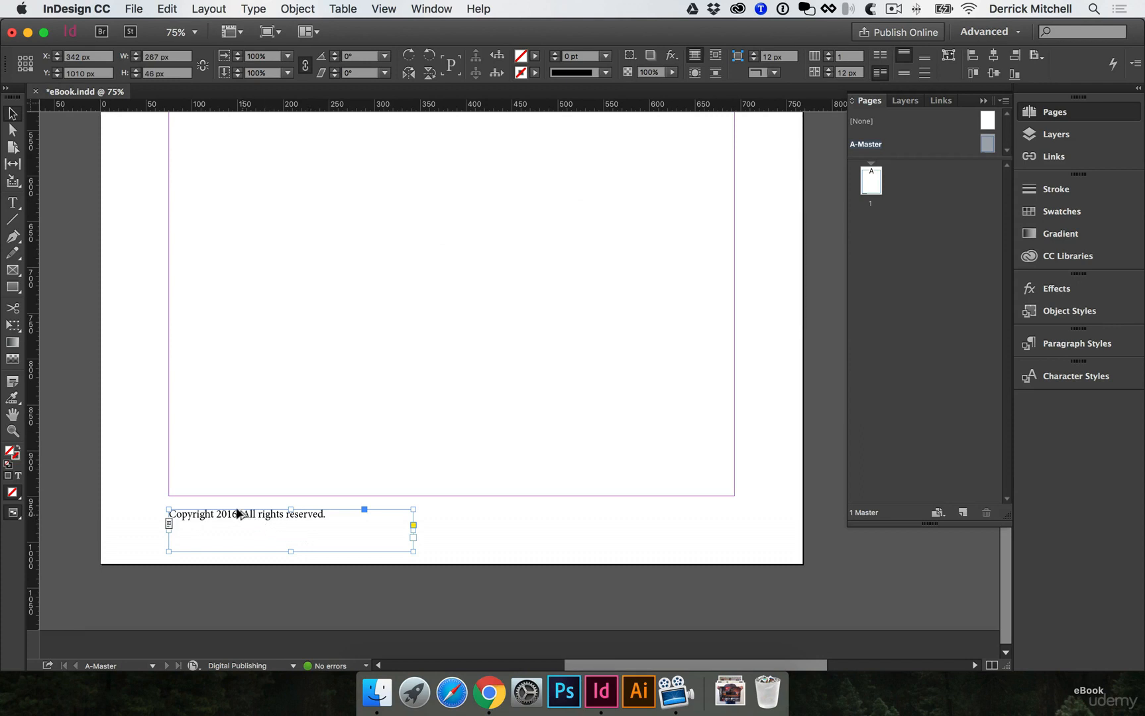
pyautogui.moveTo(239, 516); pyautogui.dragTo(564, 516)
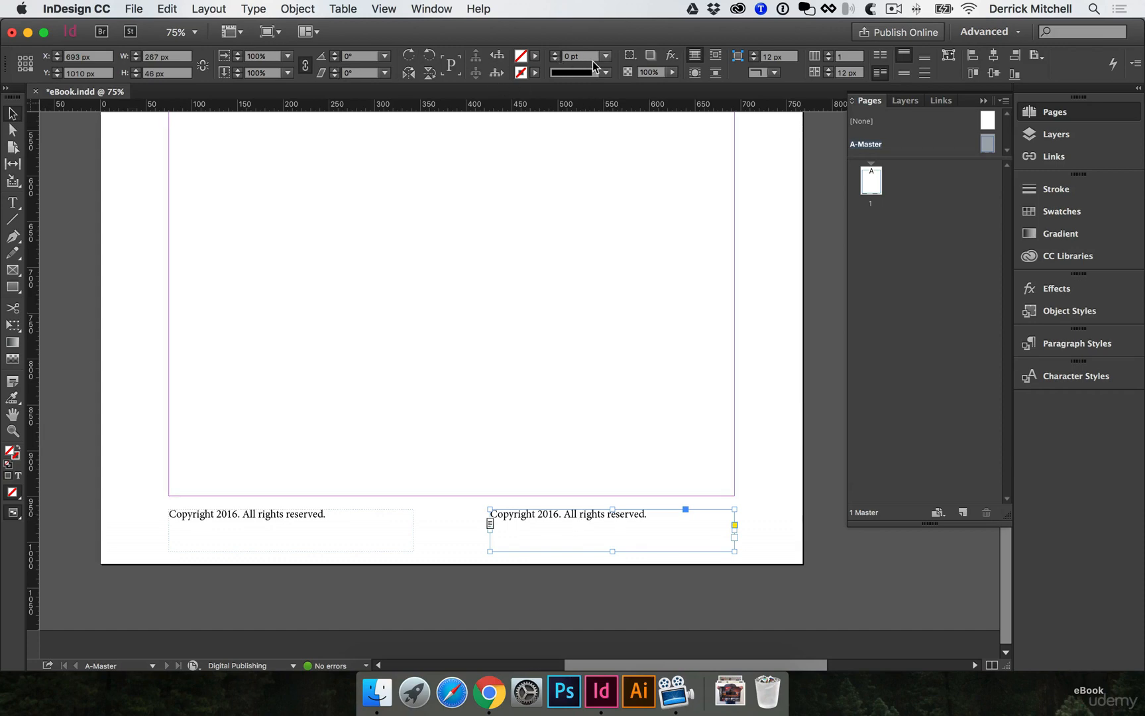
# Right-align the text in the duplicated copyright frame and replace it with a Current Page Number marker
pyautogui.press('t')
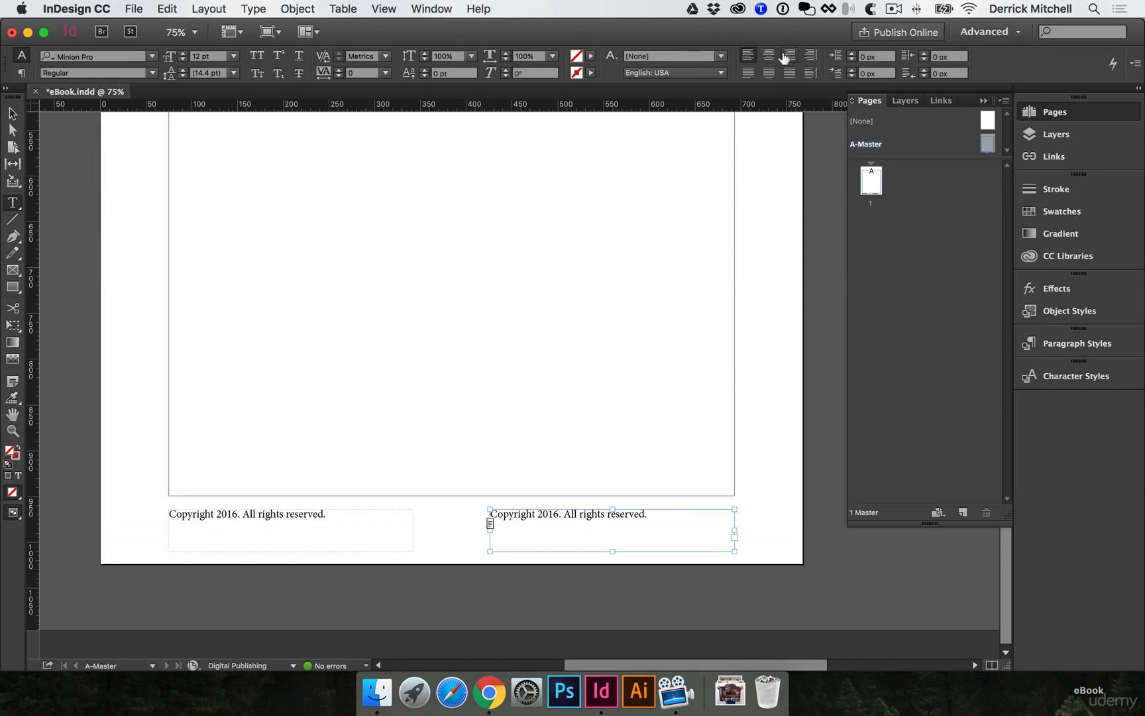
pyautogui.click(788, 56)
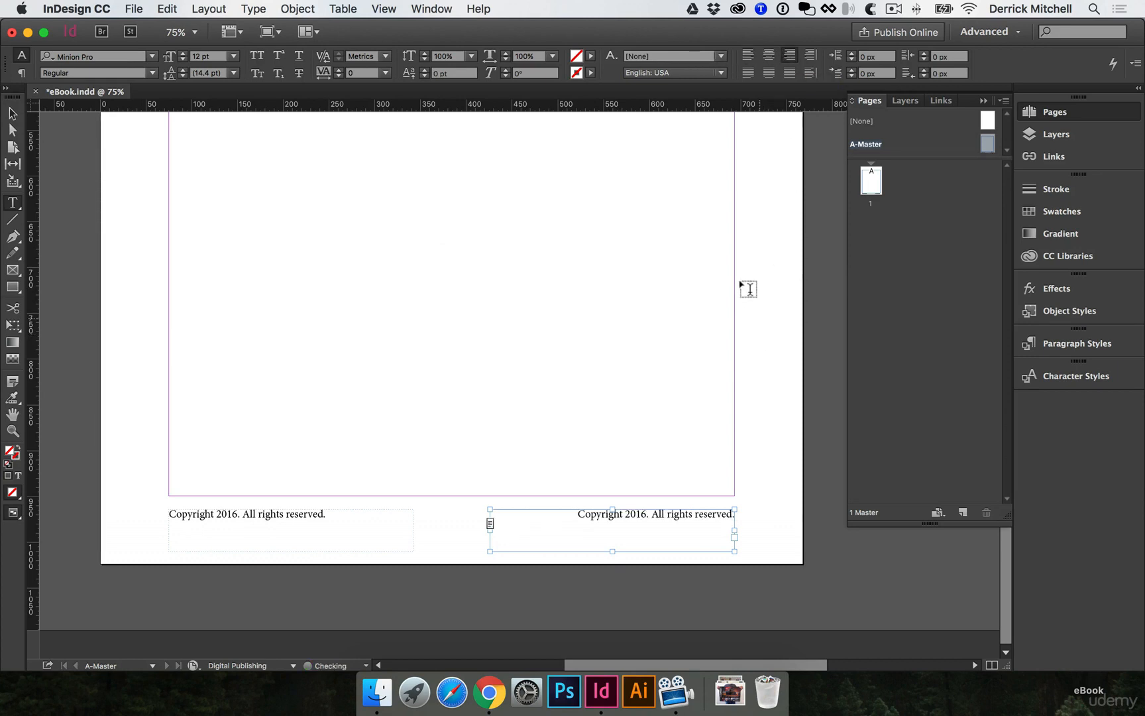
pyautogui.click(699, 512)
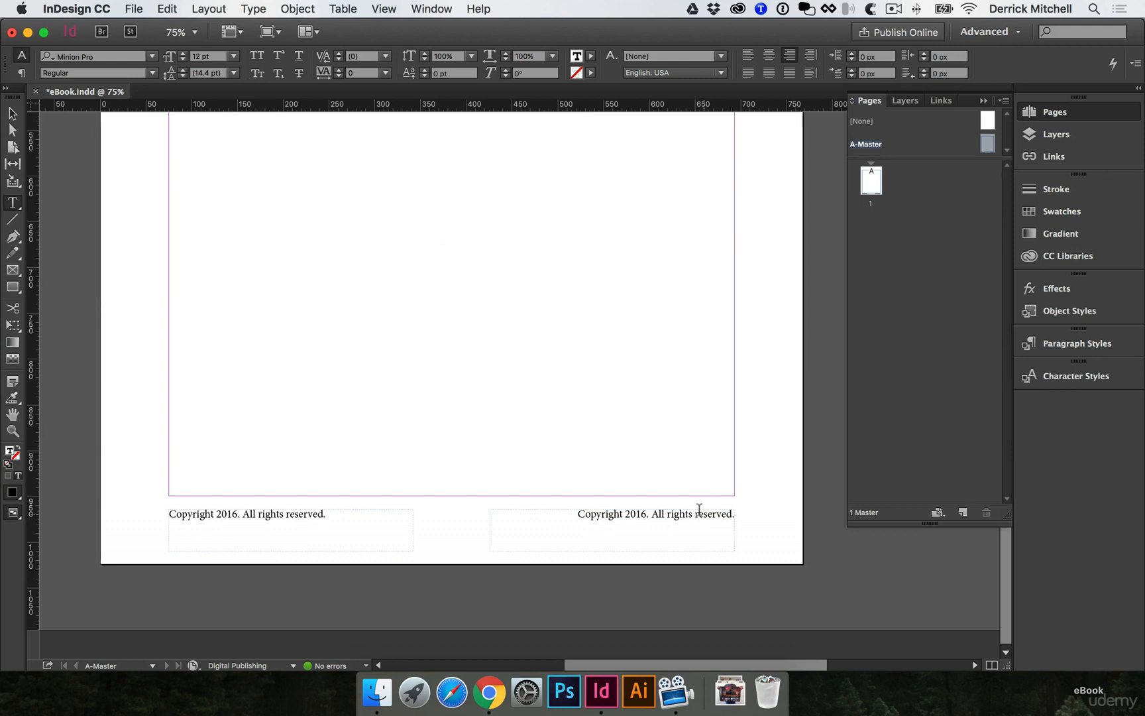
pyautogui.tripleClick(699, 512)
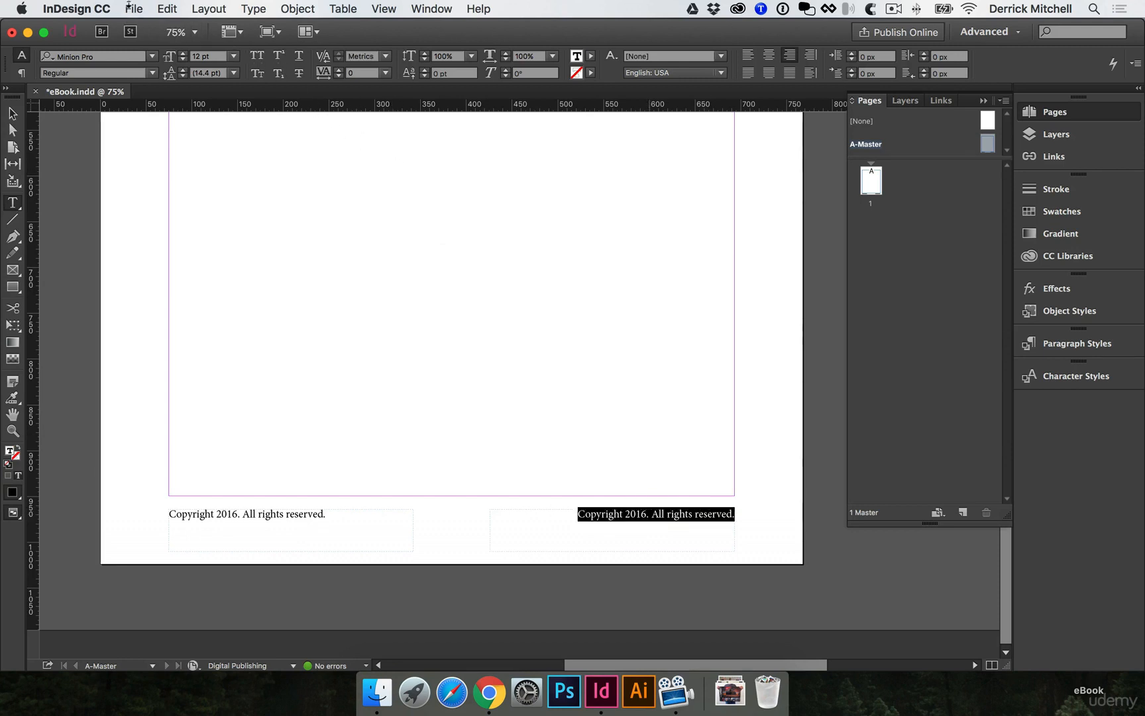
pyautogui.click(254, 9)
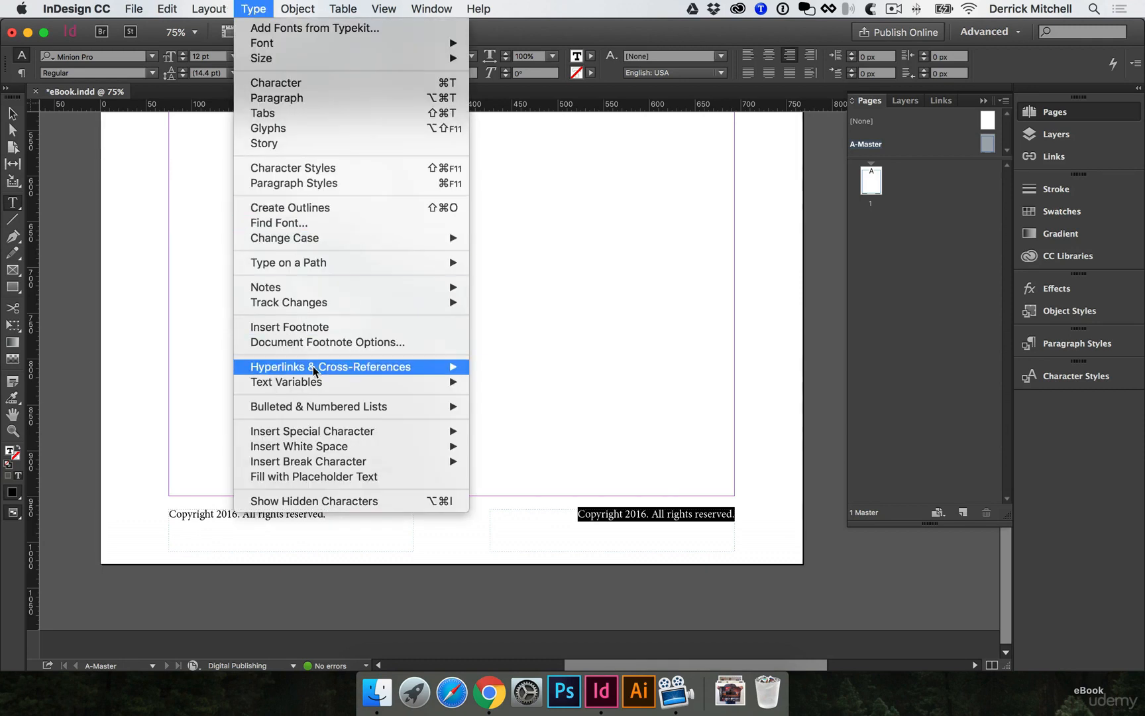
pyautogui.moveTo(303, 434)
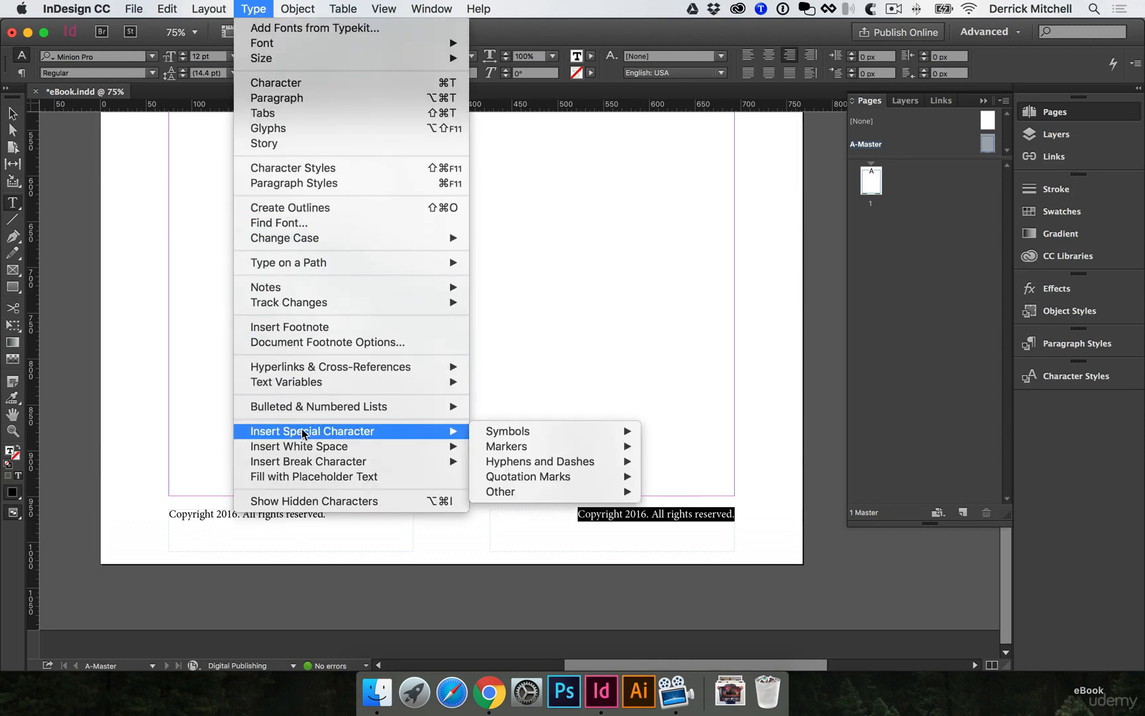
pyautogui.moveTo(563, 446)
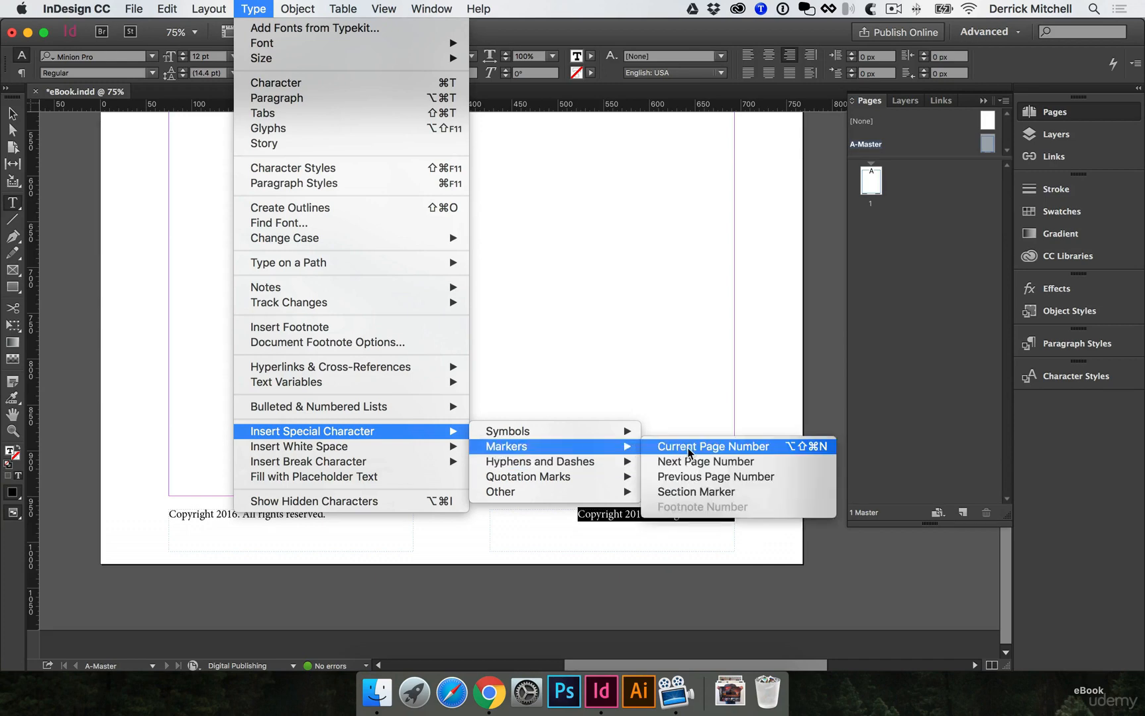
pyautogui.click(726, 448)
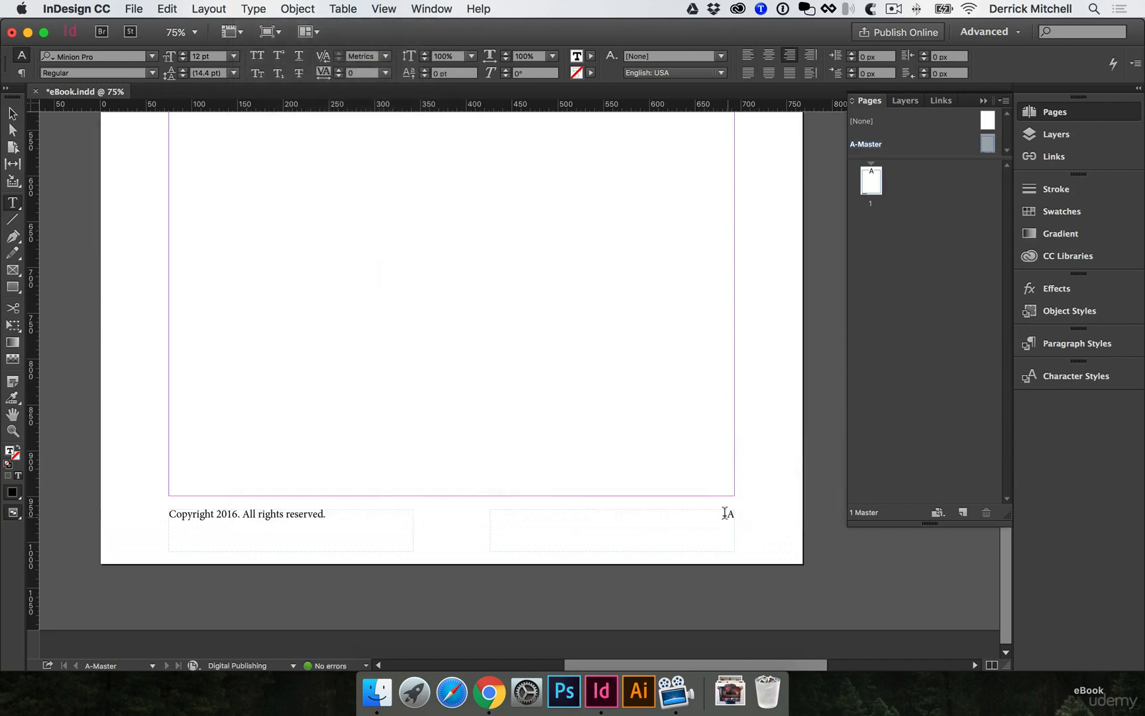
# Go to page 1 and add two more pages based on A-Master to the document
pyautogui.keyDown('super'); pyautogui.click(771, 479); pyautogui.keyUp('super')
pyautogui.keyDown('super'); pyautogui.click(722, 511); pyautogui.keyUp('super')
pyautogui.keyDown('super'); pyautogui.click(540, 482); pyautogui.keyUp('super')
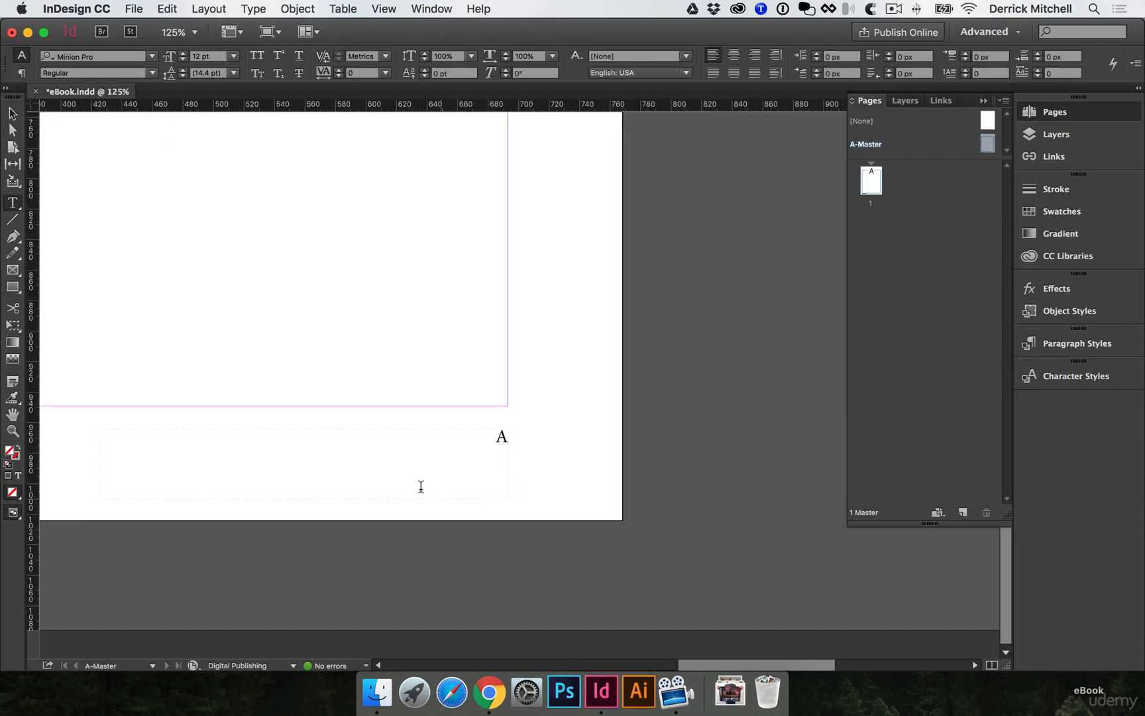
pyautogui.moveTo(422, 485); pyautogui.dragTo(583, 508)
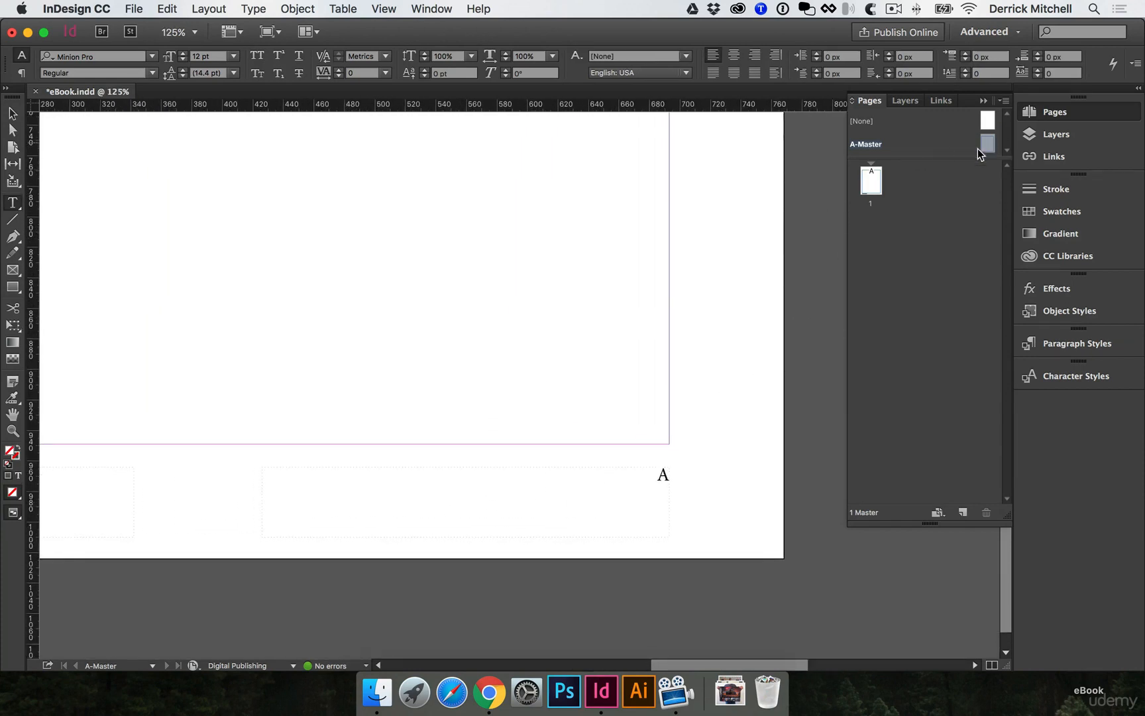
pyautogui.doubleClick(872, 182)
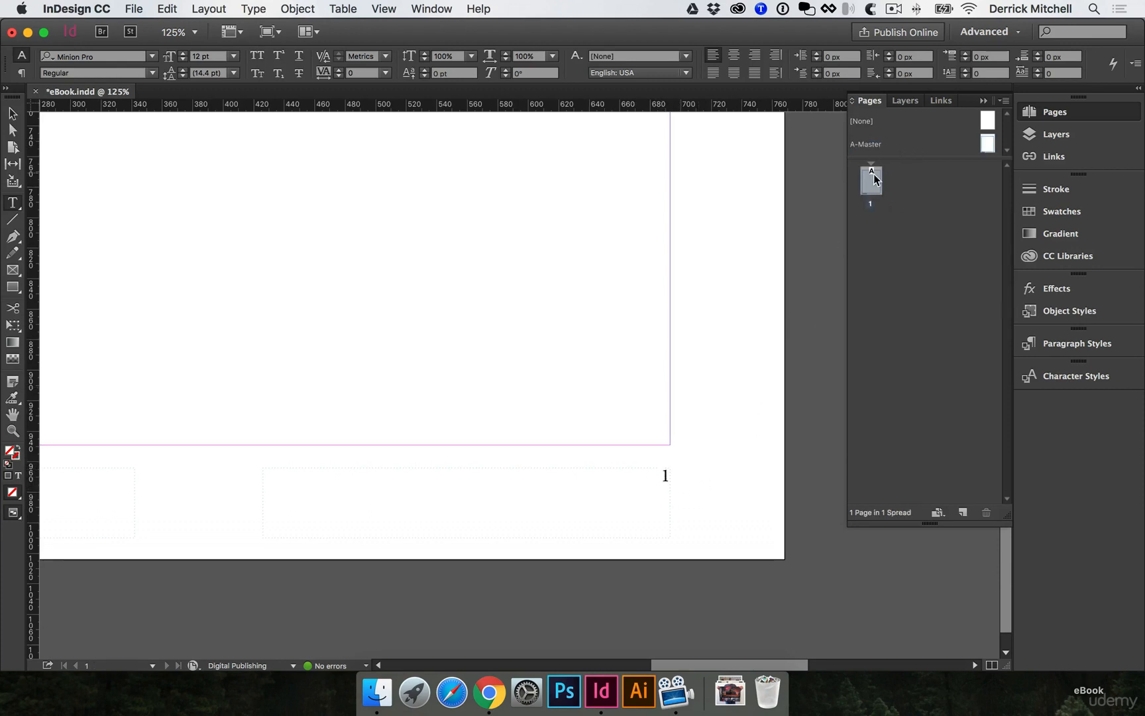
pyautogui.click(961, 512)
pyautogui.click(961, 512)
# Examine the footer page numbers on pages 2 and 3
pyautogui.doubleClick(872, 231)
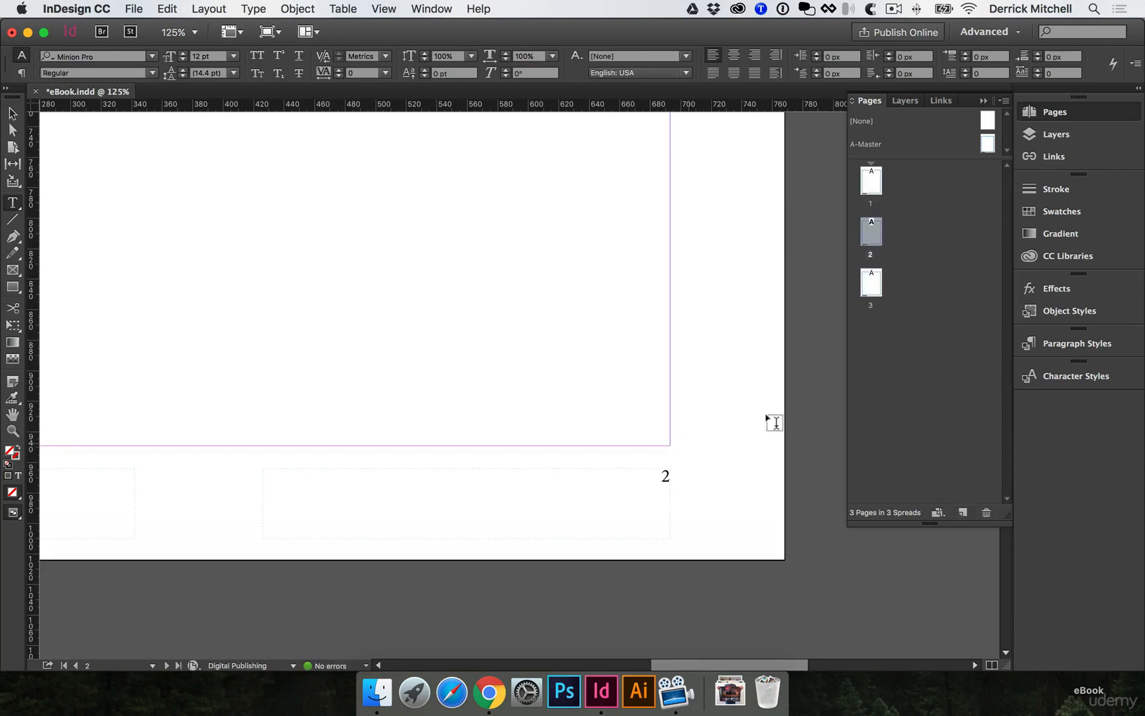
pyautogui.doubleClick(876, 273)
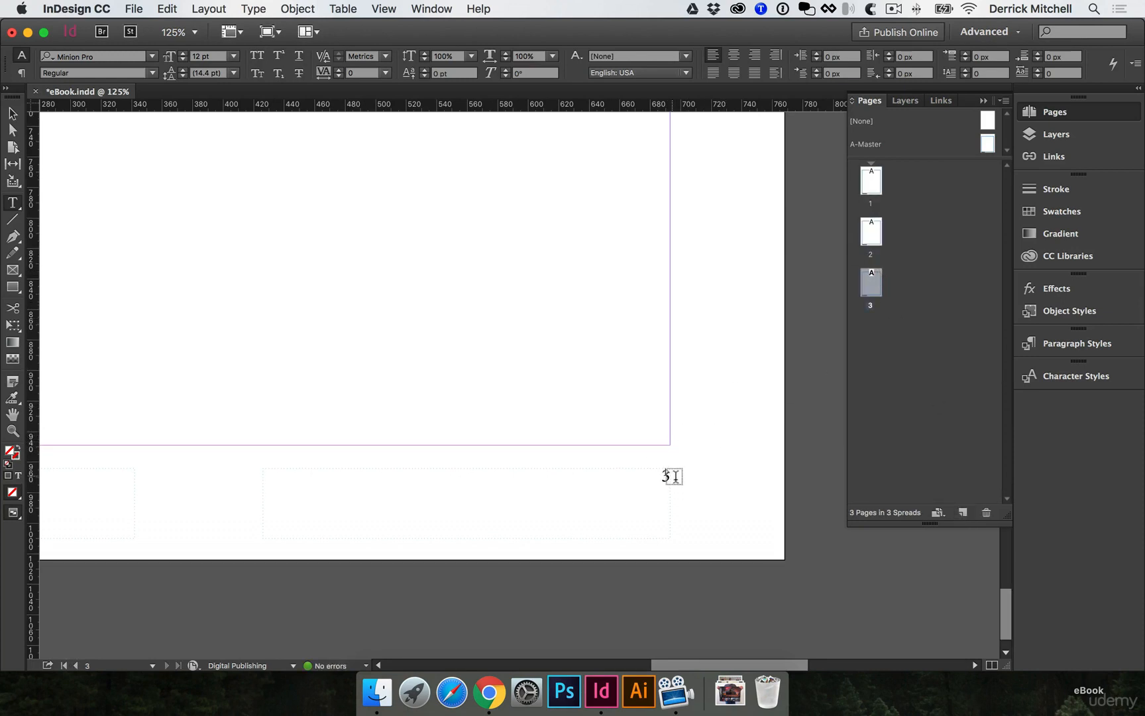
pyautogui.hscroll(-5, 603, 354)
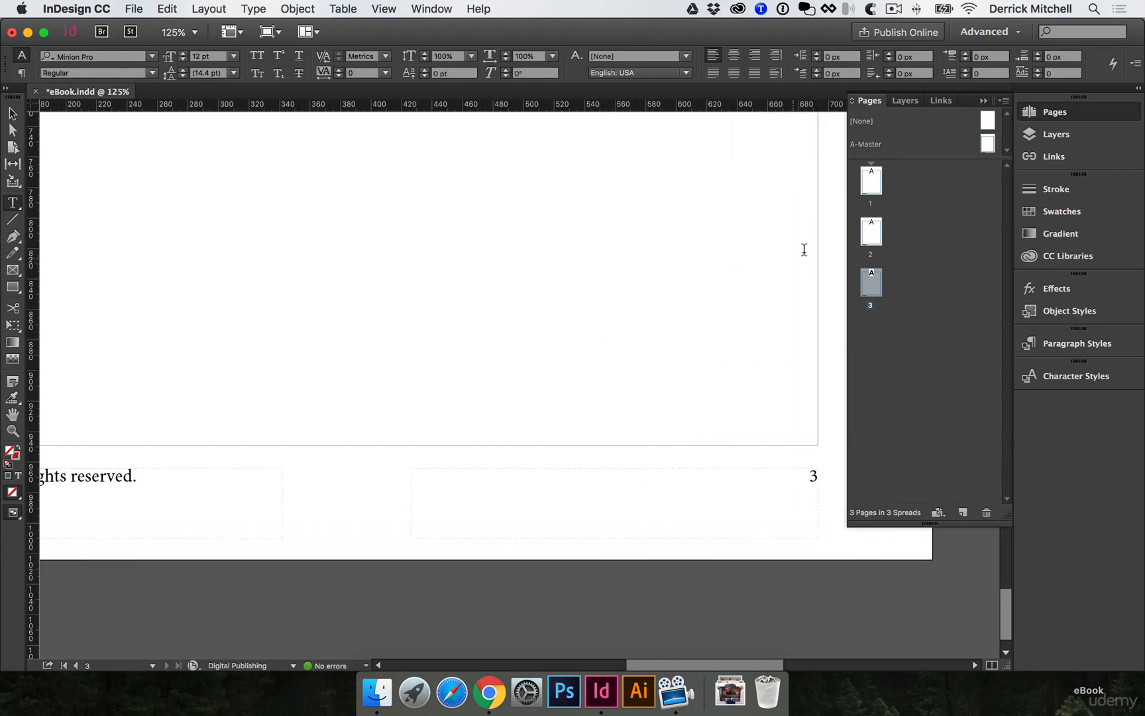
# On the A-Master page, draw a rectangle about 578 by 220 px with an RGB Cyan fill above the footer, inside the margins
pyautogui.doubleClick(987, 144)
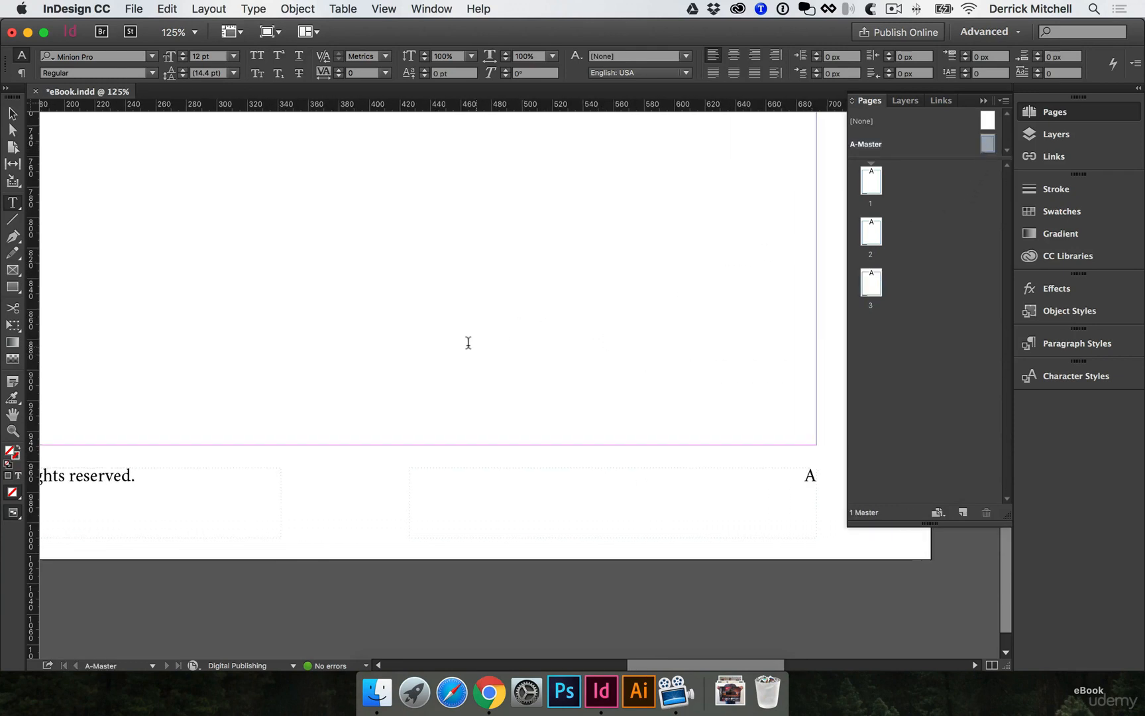
pyautogui.press('super+1')
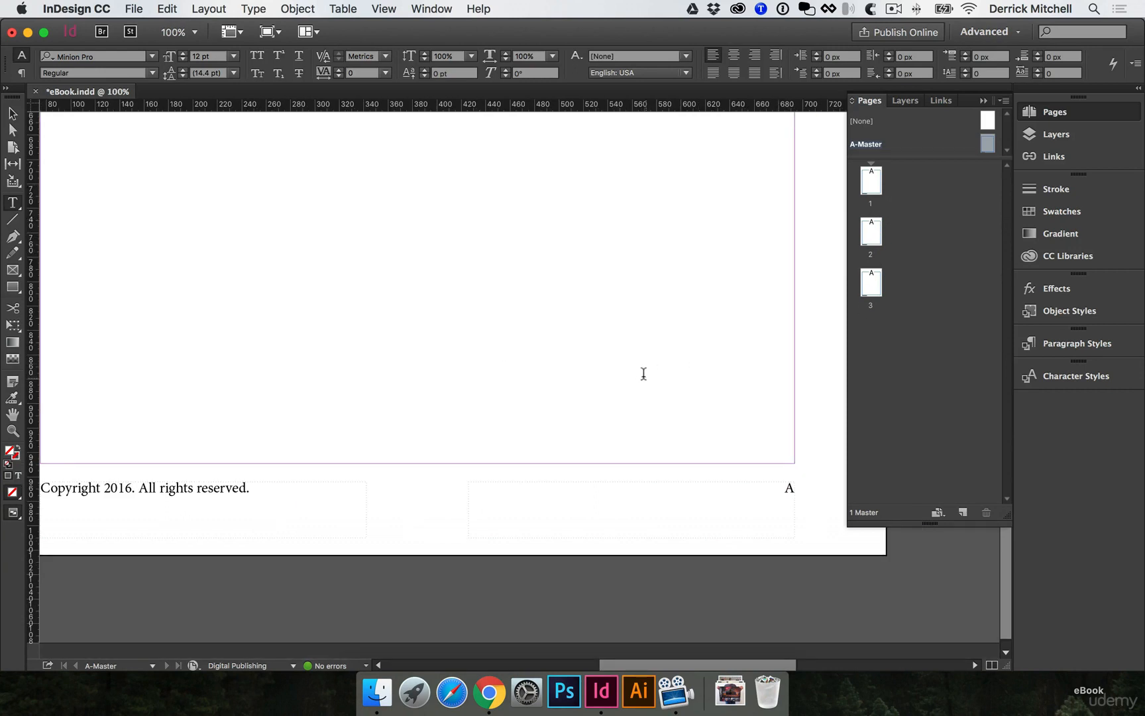
pyautogui.press('m')
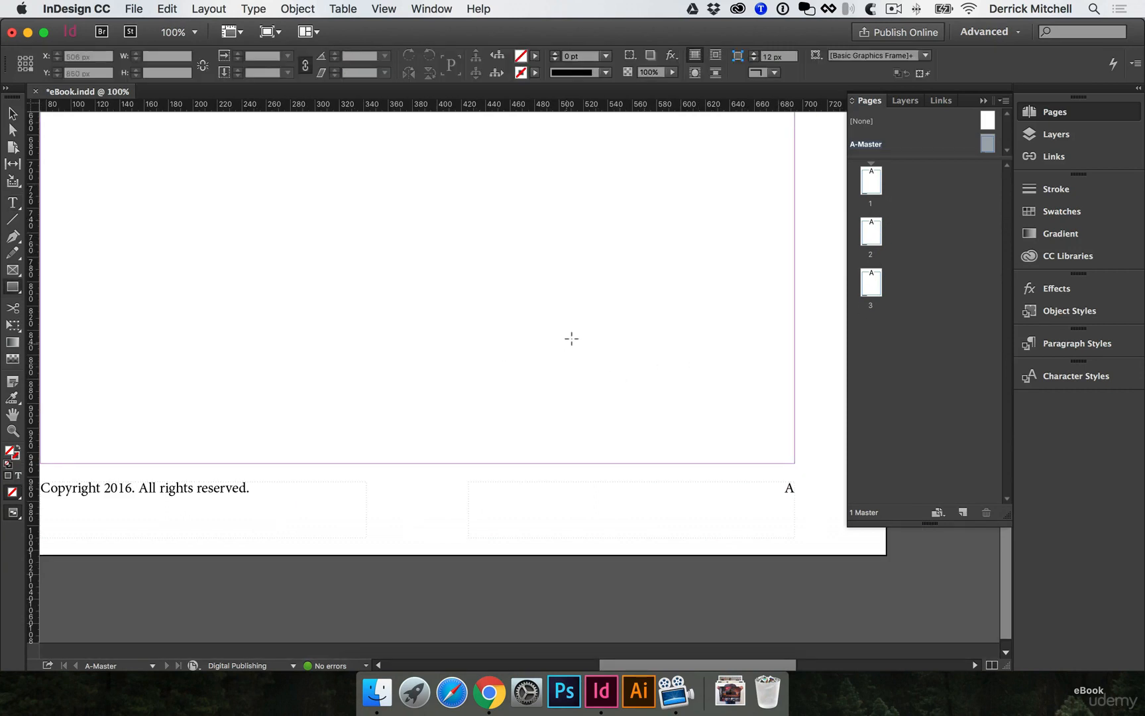
pyautogui.click(535, 72)
pyautogui.click(446, 152)
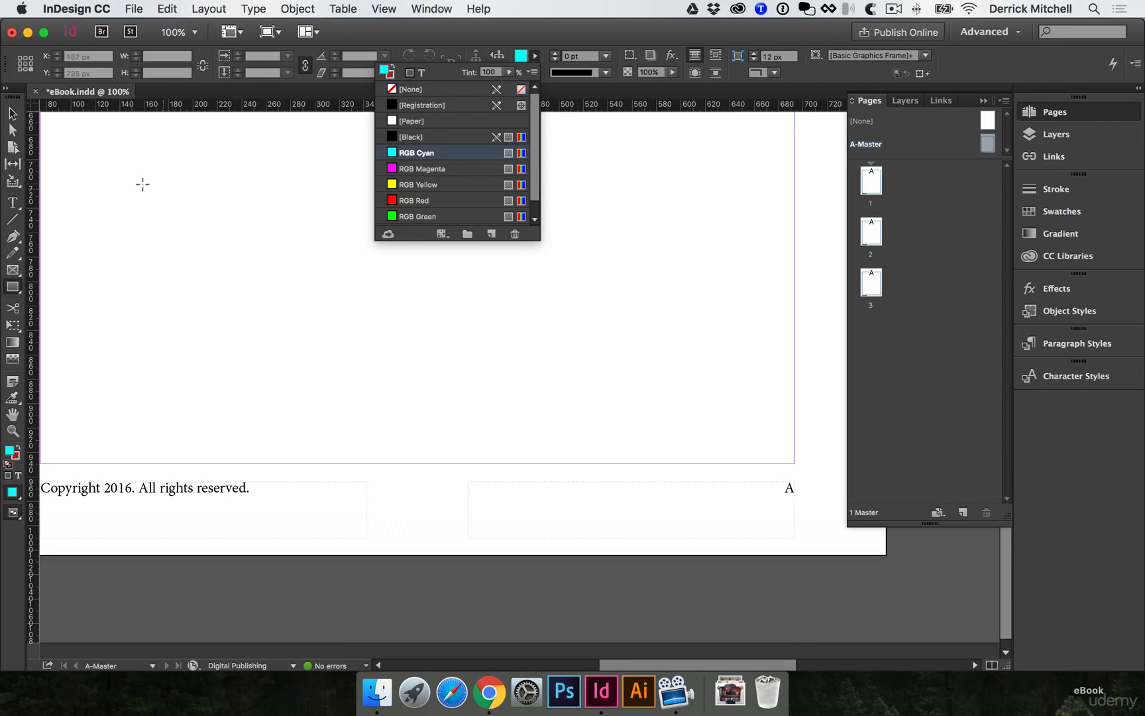
pyautogui.moveTo(66, 137); pyautogui.dragTo(772, 405)
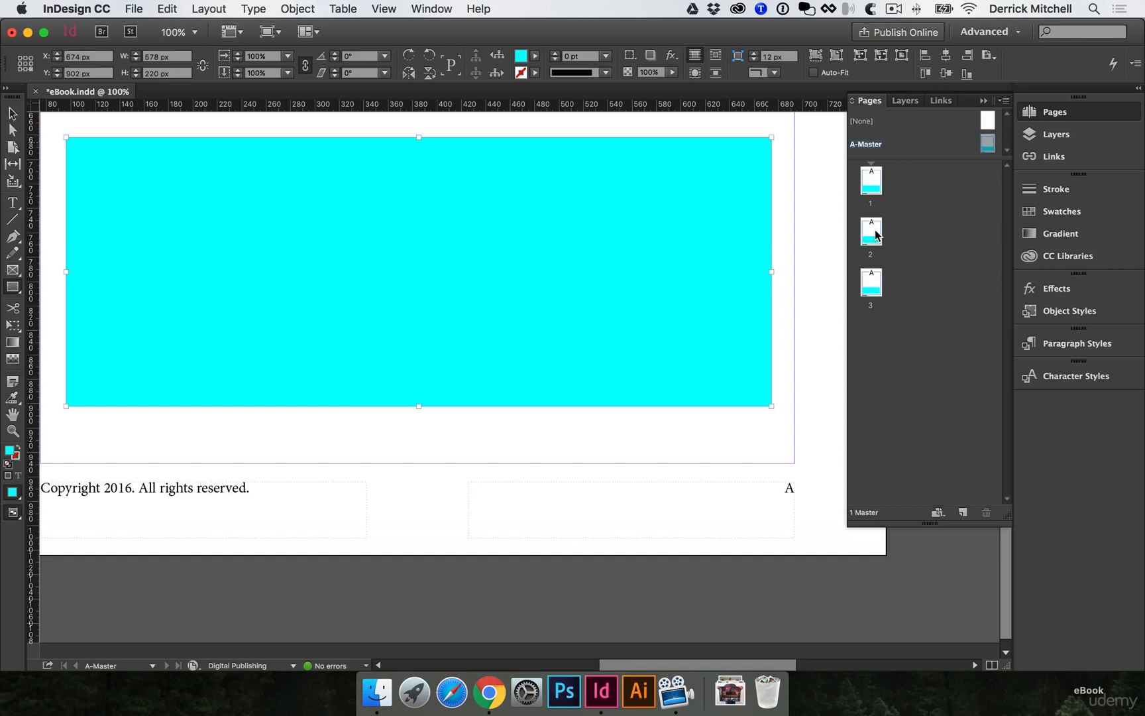
# Check how the master's cyan rectangle is applied on pages 1, 2 and 3
pyautogui.doubleClick(875, 185)
pyautogui.doubleClick(872, 240)
pyautogui.doubleClick(872, 282)
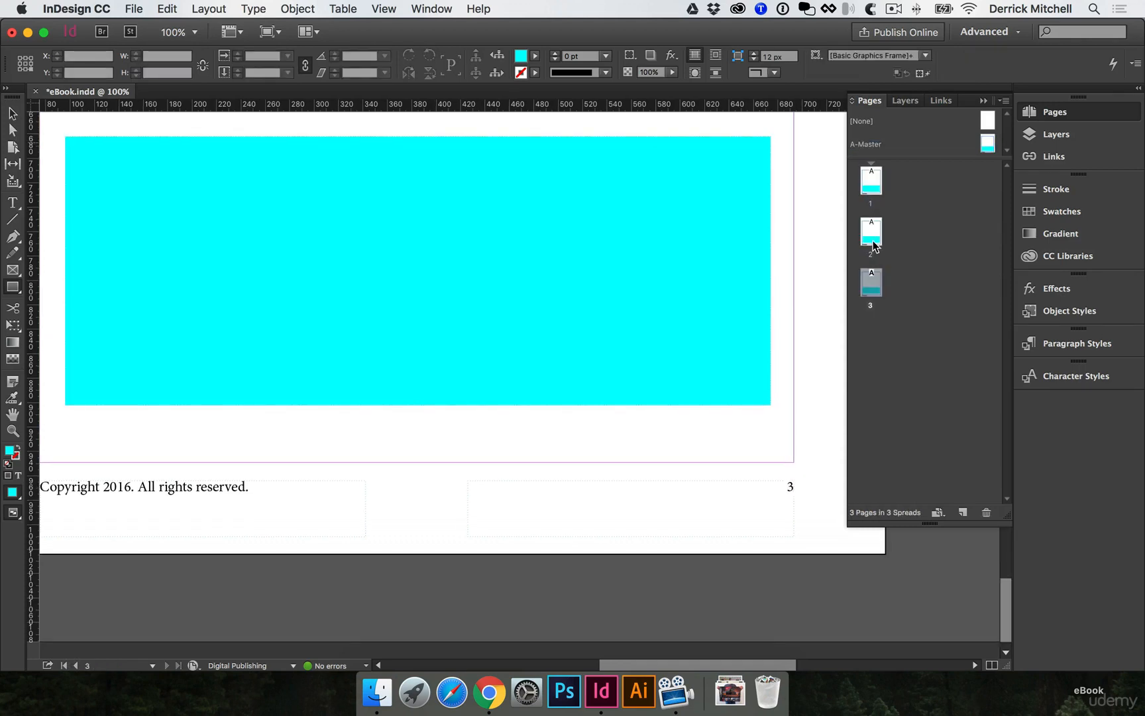
pyautogui.doubleClick(872, 235)
pyautogui.doubleClick(868, 192)
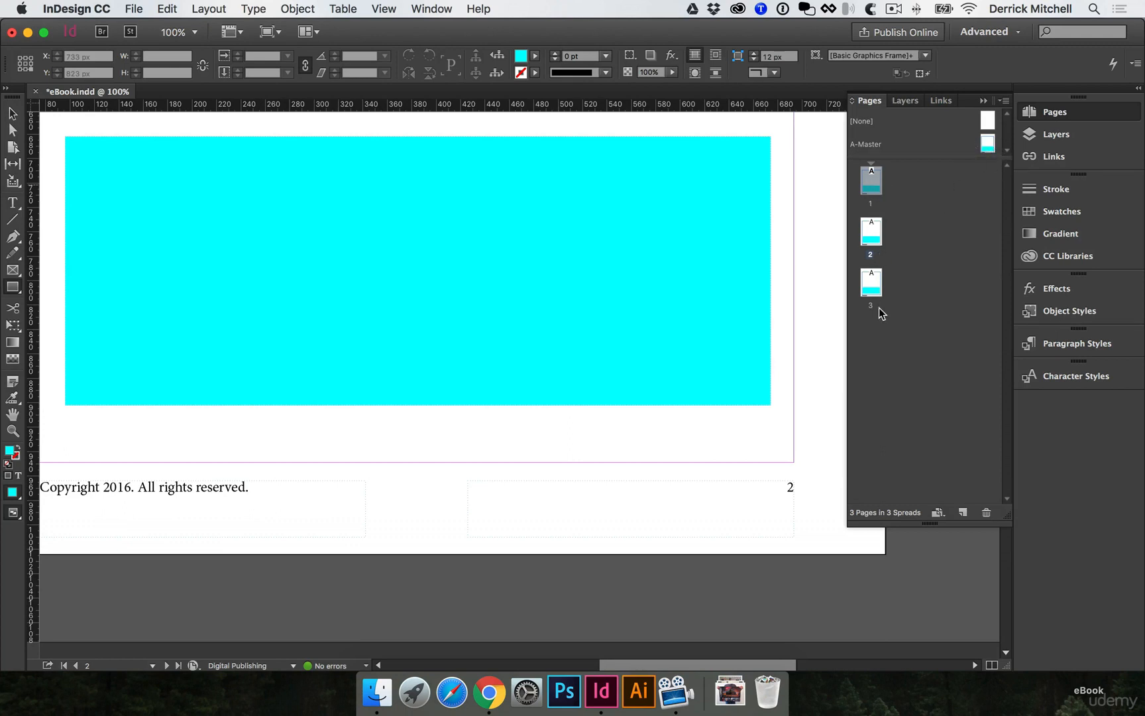
# Delete the cyan rectangle from the A-Master page and save the document
pyautogui.click(12, 113)
pyautogui.doubleClick(987, 144)
pyautogui.click(547, 229)
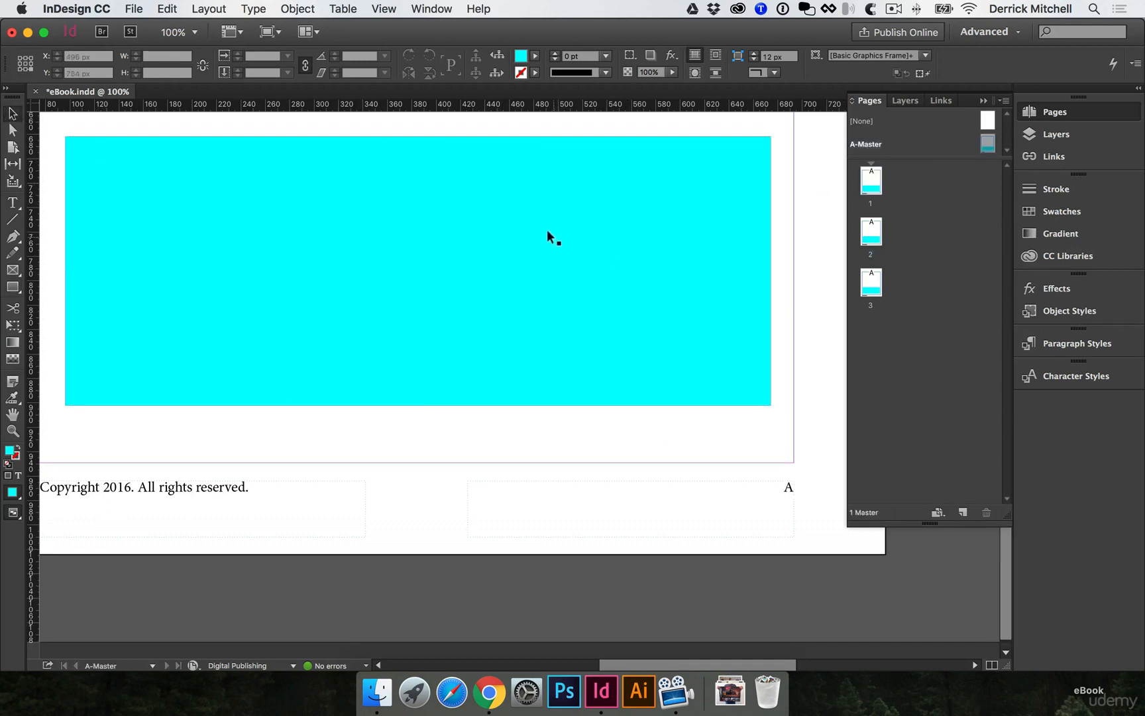
pyautogui.press('Delete')
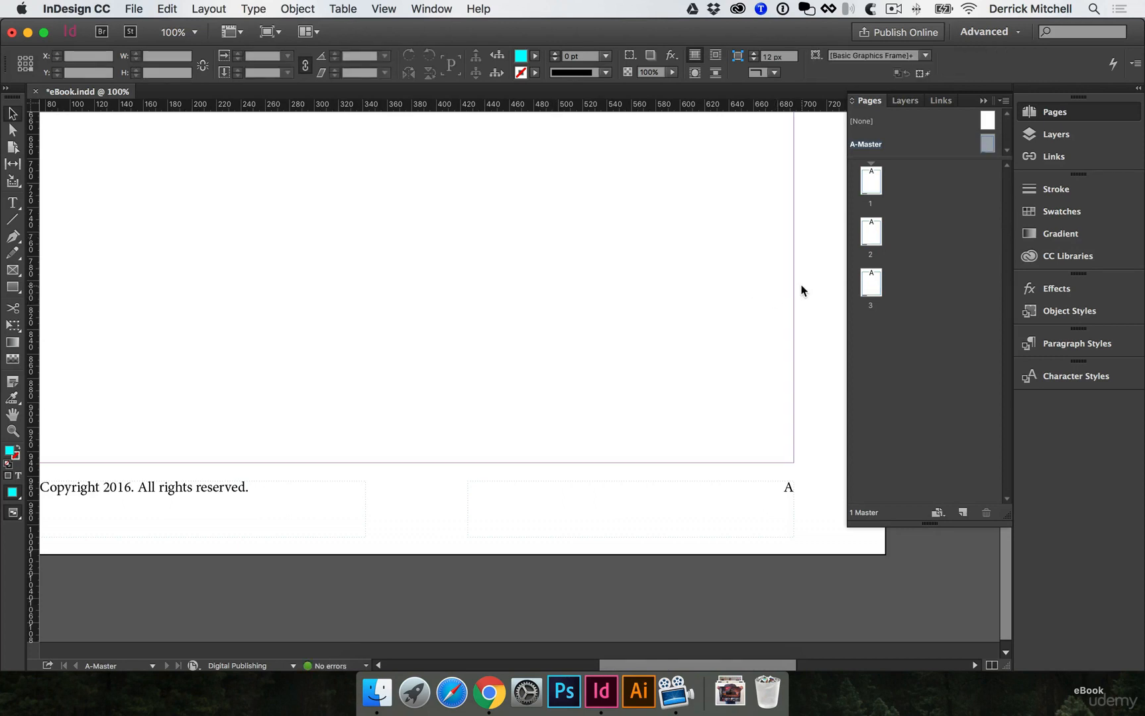
pyautogui.press('super+s')
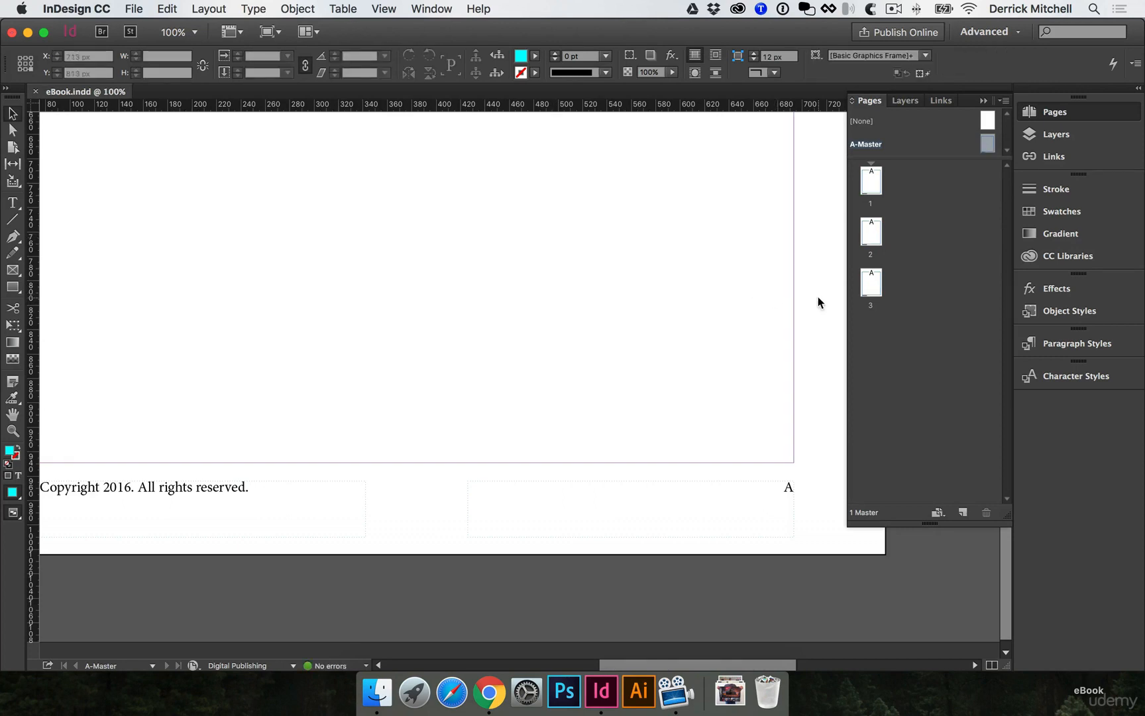